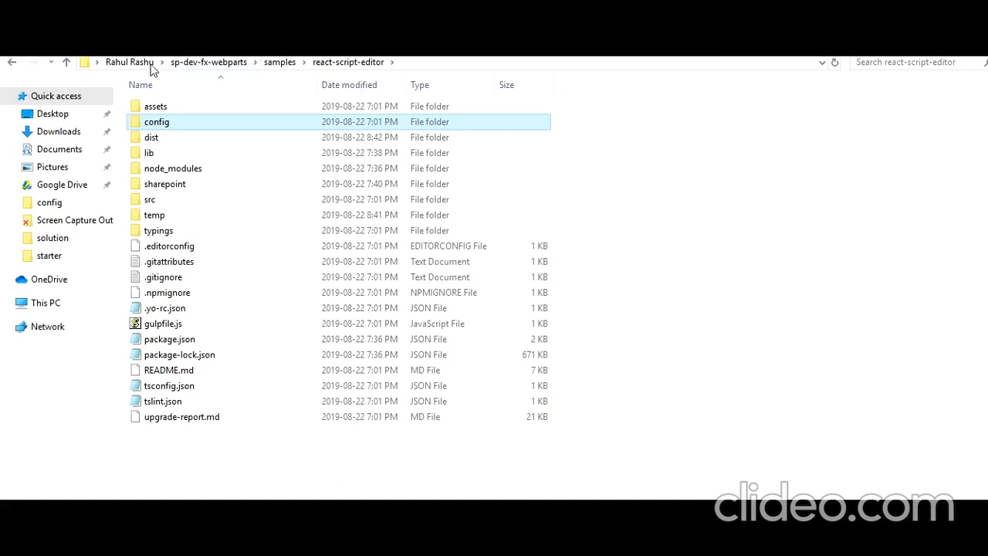
pyautogui.click(129, 62)
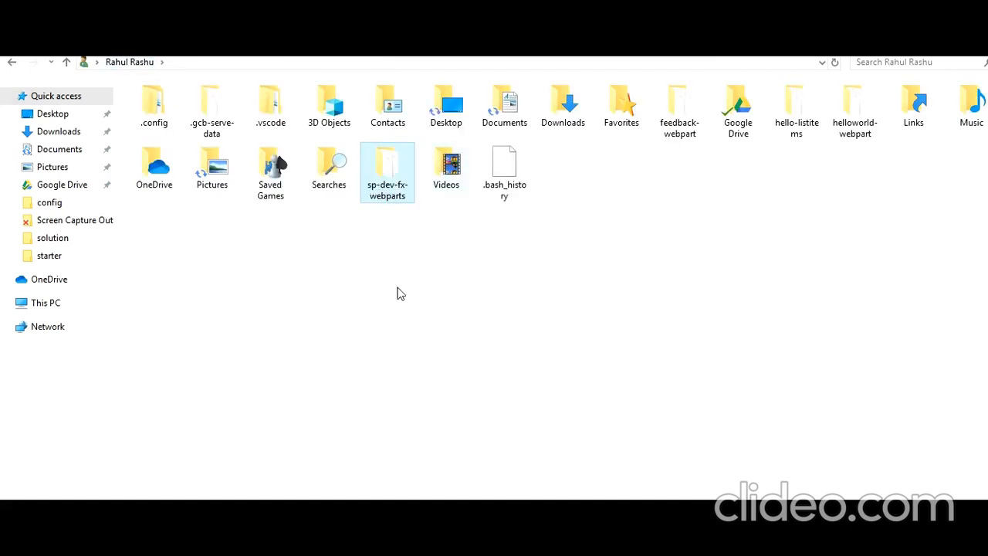
pyautogui.doubleClick(388, 199)
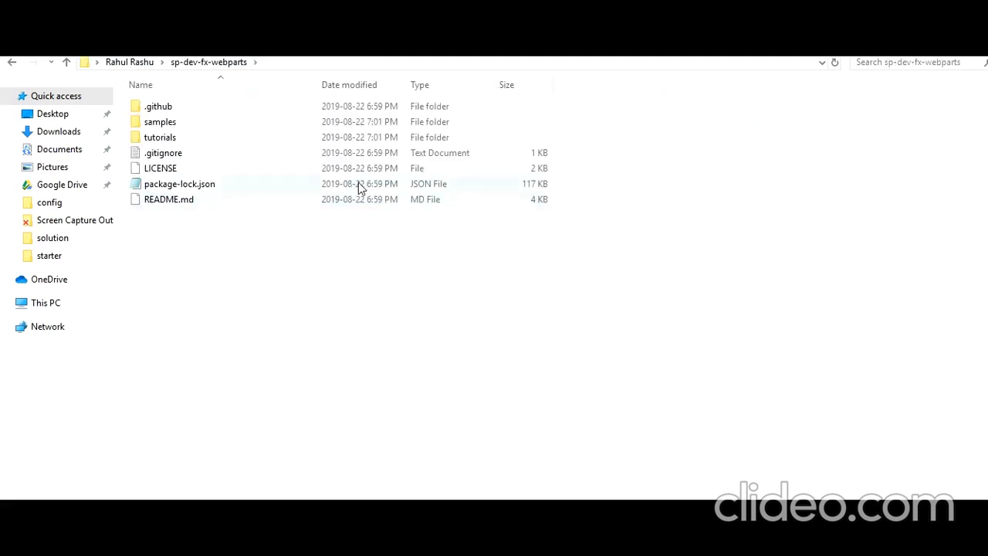
pyautogui.doubleClick(244, 126)
pyautogui.scroll(-20, 391, 313)
pyautogui.scroll(-7, 391, 313)
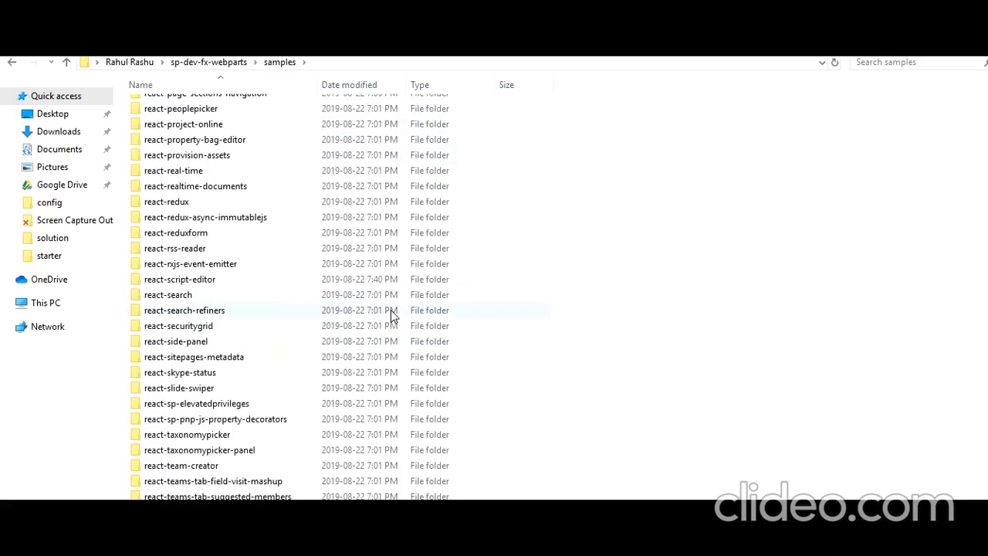
pyautogui.scroll(-5, 392, 313)
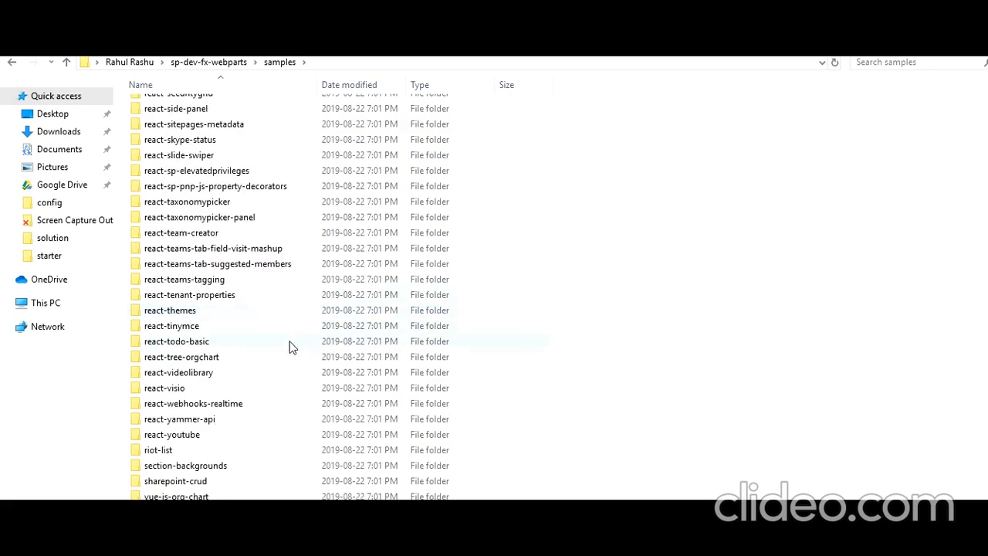
pyautogui.moveTo(257, 375)
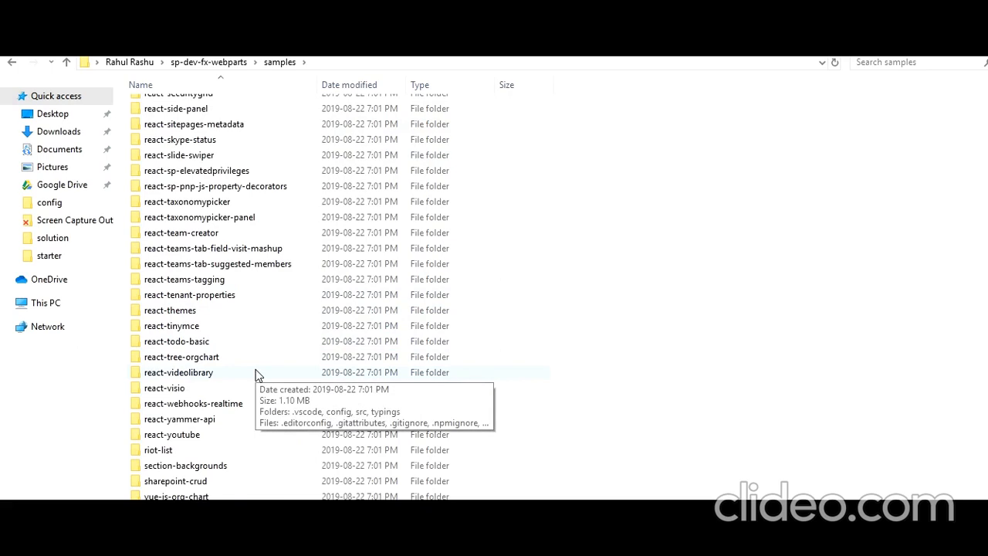
pyautogui.scroll(1, 257, 375)
pyautogui.scroll(1, 257, 375)
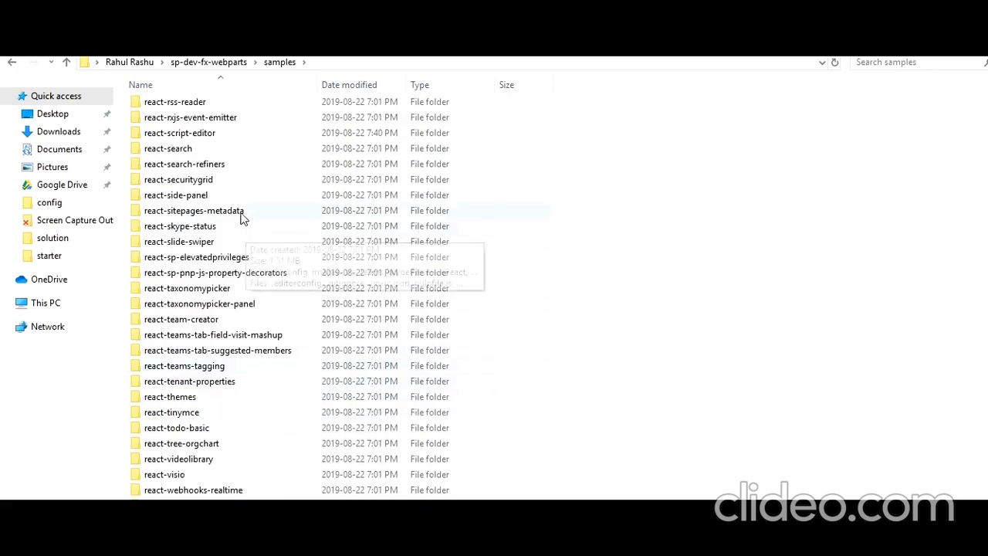
pyautogui.doubleClick(232, 134)
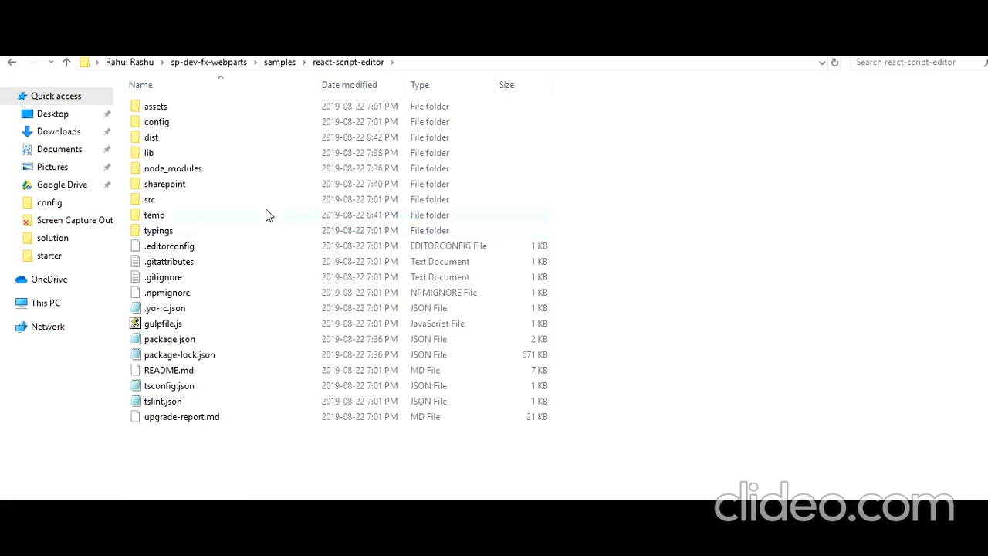
# - Open an admin PowerShell in react-script-editor with 'npm install' typed at the prompt, then minimize it
pyautogui.click(183, 169)
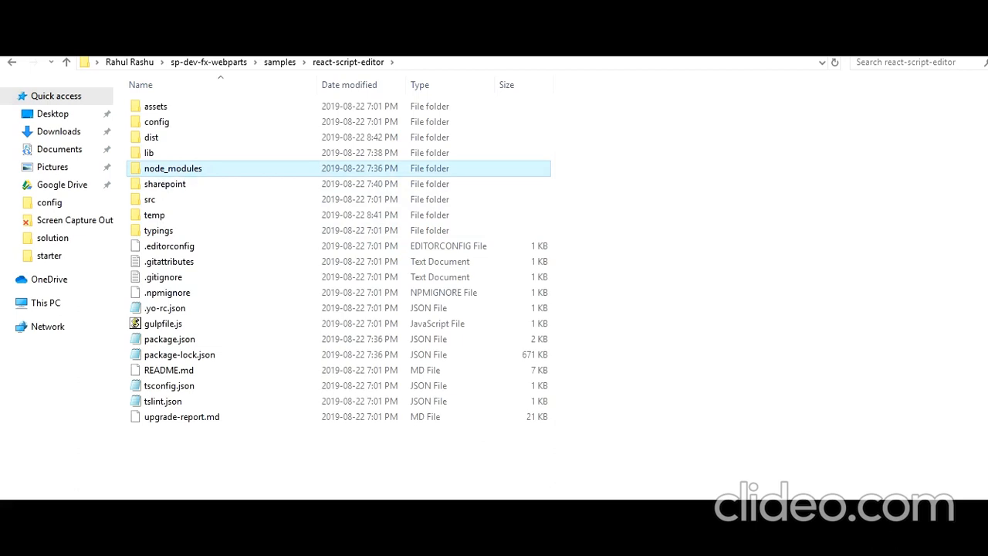
pyautogui.hotkey('alt', 'Tab')
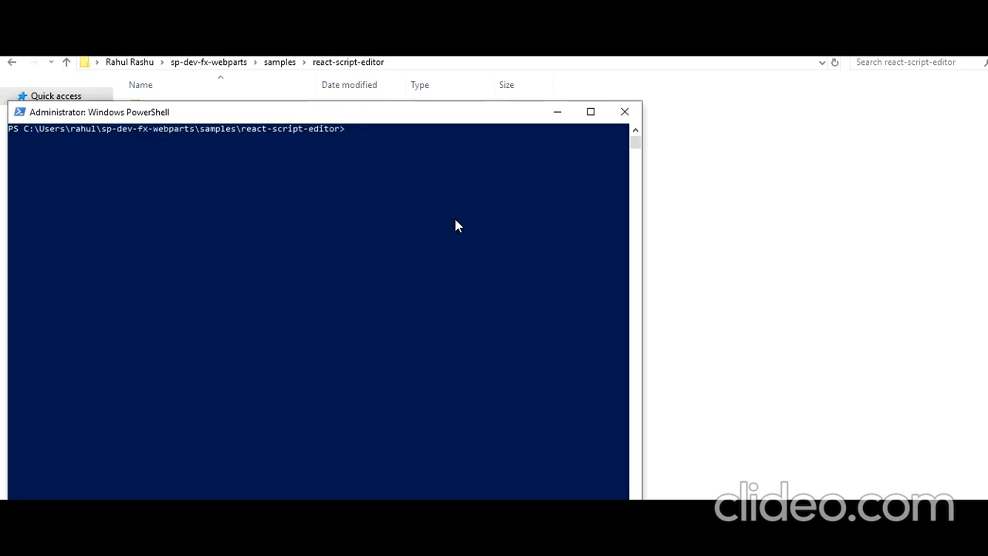
pyautogui.write('npm install')
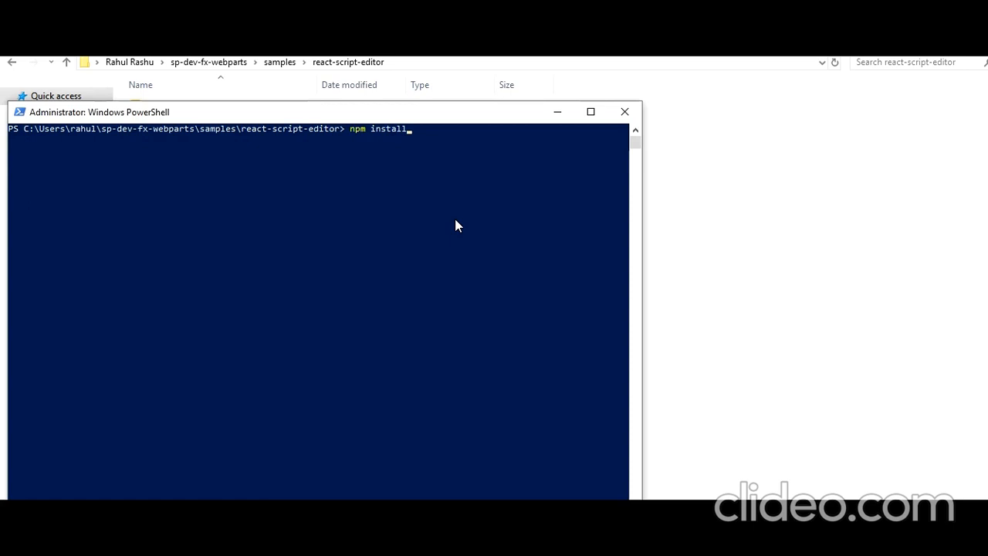
pyautogui.click(558, 113)
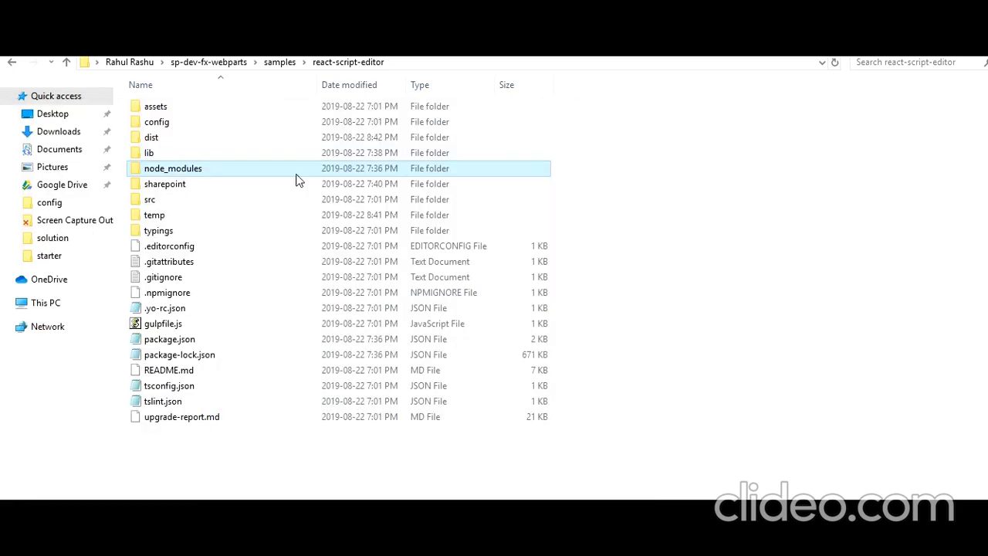
pyautogui.doubleClick(185, 171)
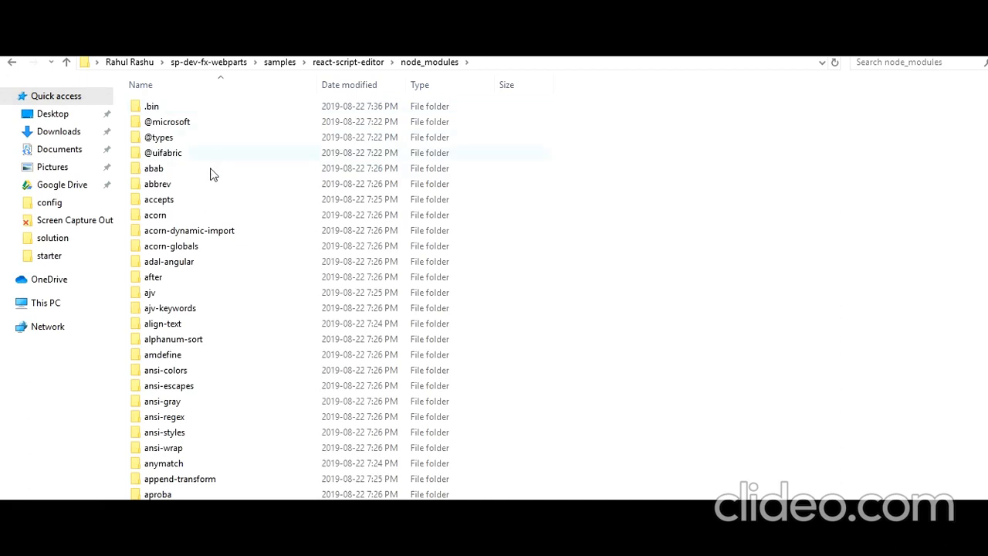
pyautogui.scroll(-7, 226, 330)
pyautogui.scroll(6, 227, 330)
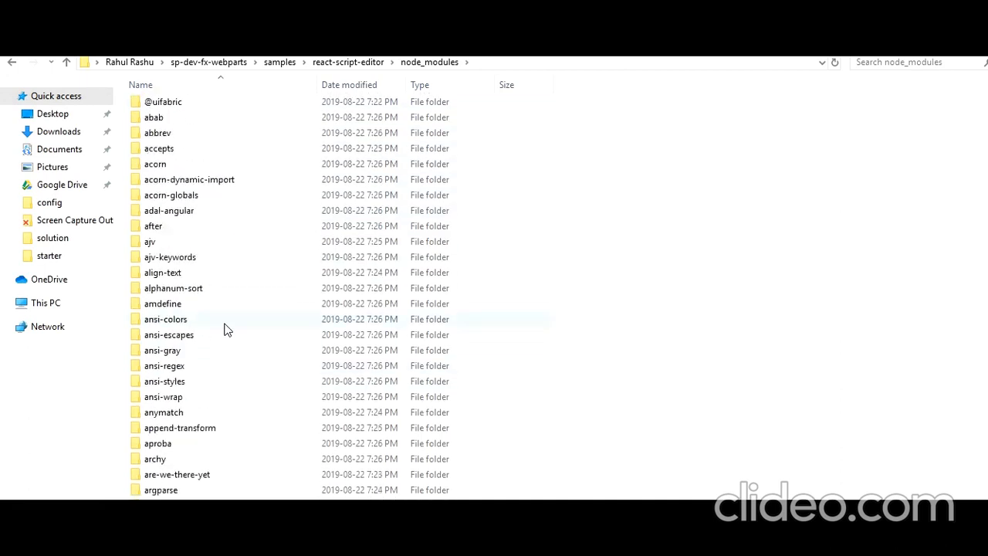
pyautogui.scroll(1, 227, 330)
pyautogui.click(348, 64)
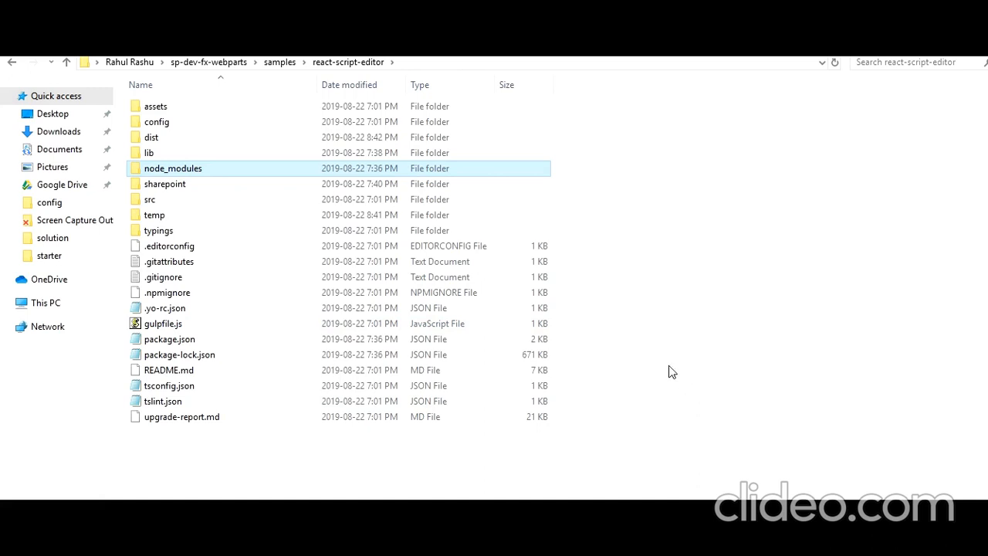
# - Restore PowerShell, clear the pending npm install, and trust the dev certificate with gulp trust-dev-cert
pyautogui.click(587, 540)
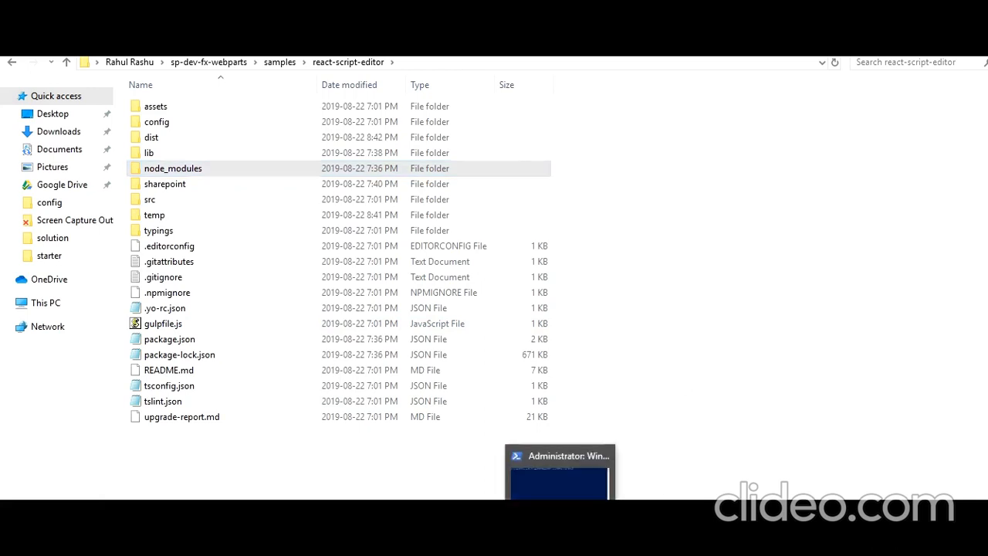
pyautogui.click(561, 541)
pyautogui.press('BackSpace')
pyautogui.press('BackSpace')
pyautogui.press('BackSpace')
pyautogui.press('BackSpace')
pyautogui.press('BackSpace')
pyautogui.press('BackSpace')
pyautogui.press('BackSpace')
pyautogui.press('BackSpace')
pyautogui.press('BackSpace')
pyautogui.press('BackSpace')
pyautogui.press('BackSpace')
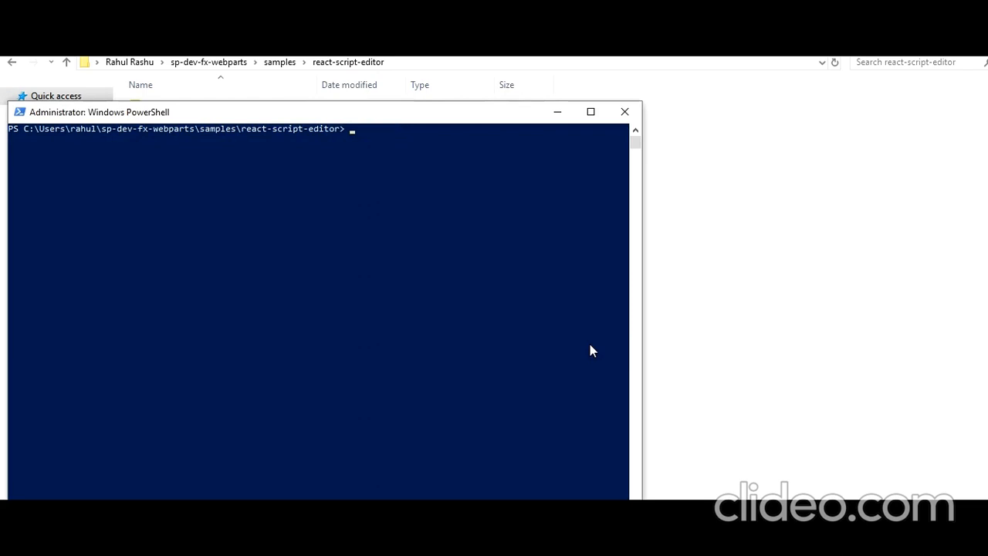
pyautogui.write('gulp')
pyautogui.click(726, 423)
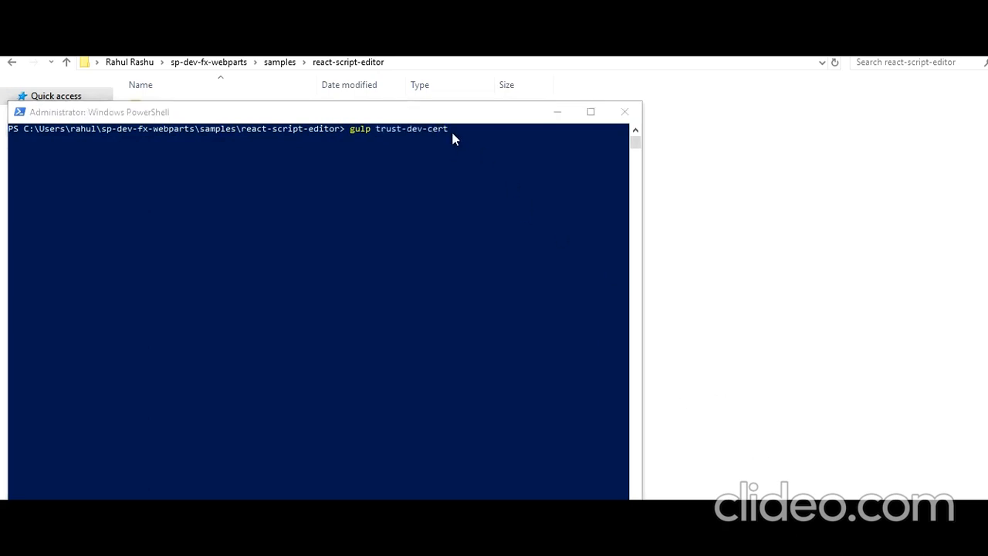
# - Run gulp serve to start the localhost:4321 workbench server
pyautogui.click(454, 133)
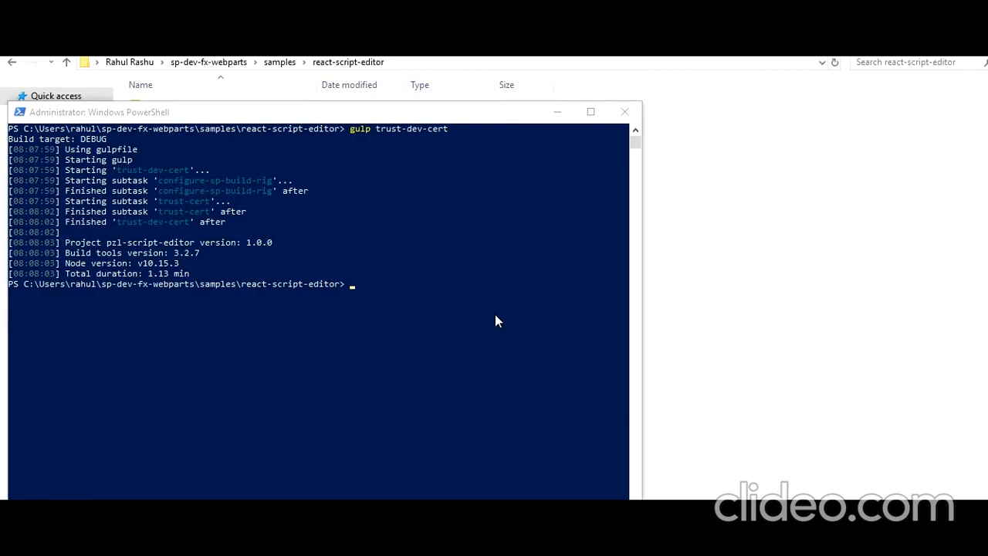
pyautogui.click(358, 301)
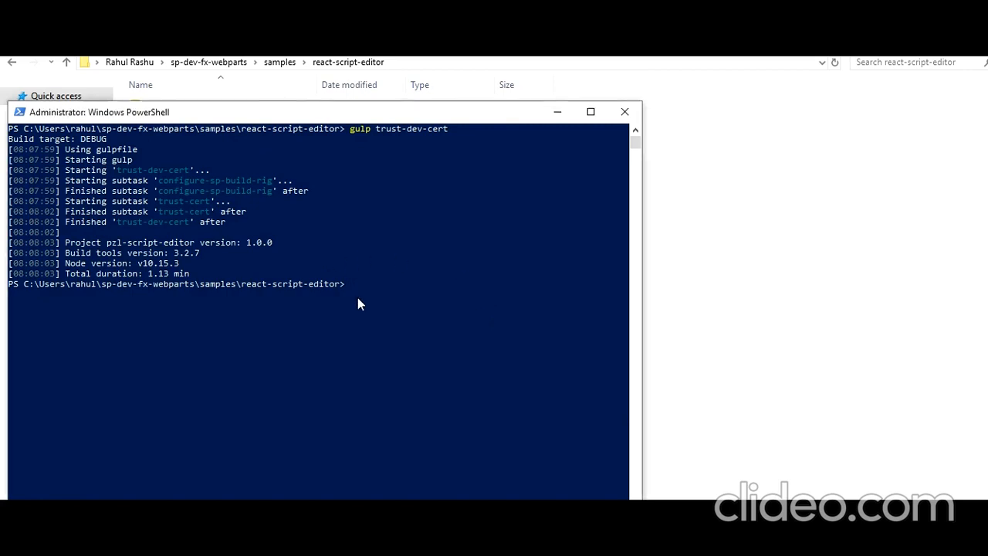
pyautogui.write('gulp serve')
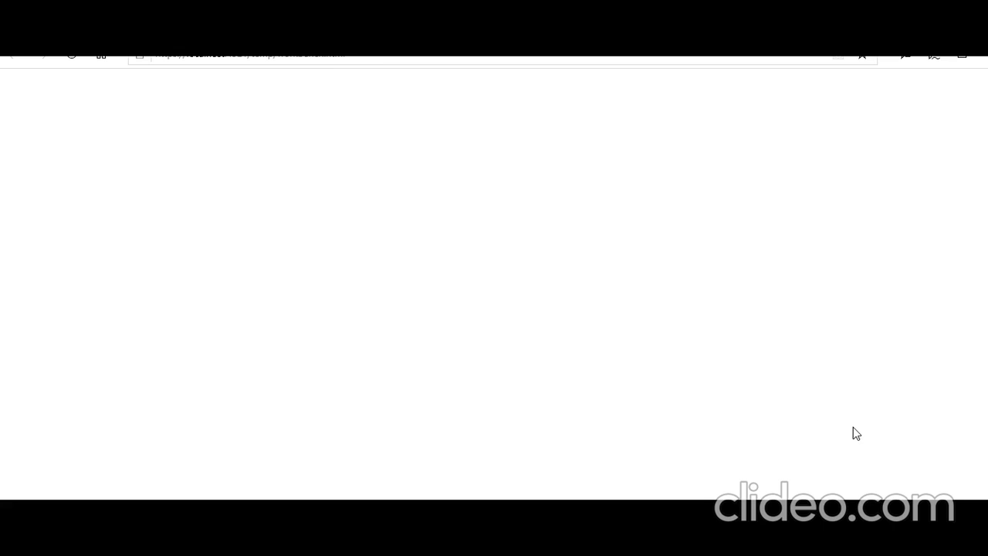
# - Review the gulp serve output in the PowerShell console
pyautogui.click(668, 542)
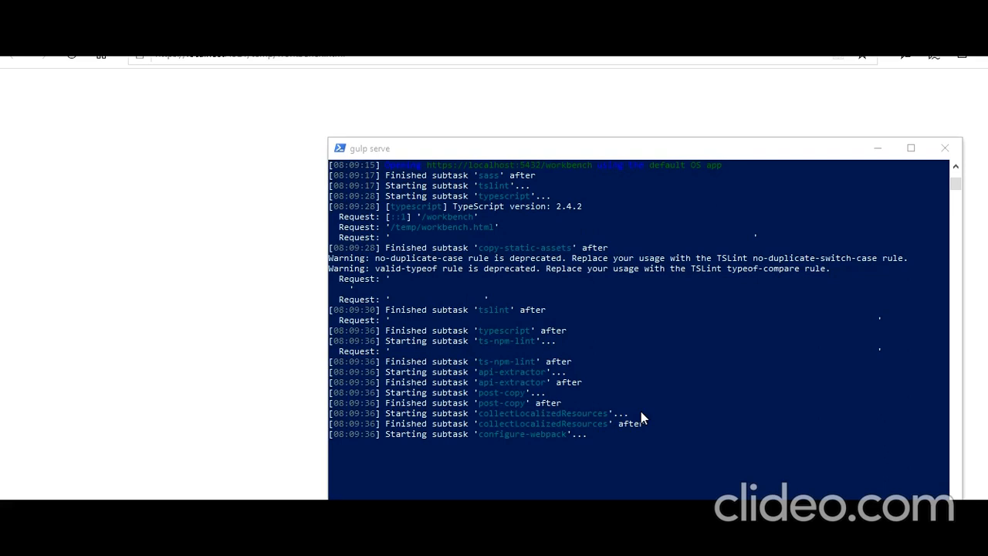
pyautogui.scroll(6, 640, 413)
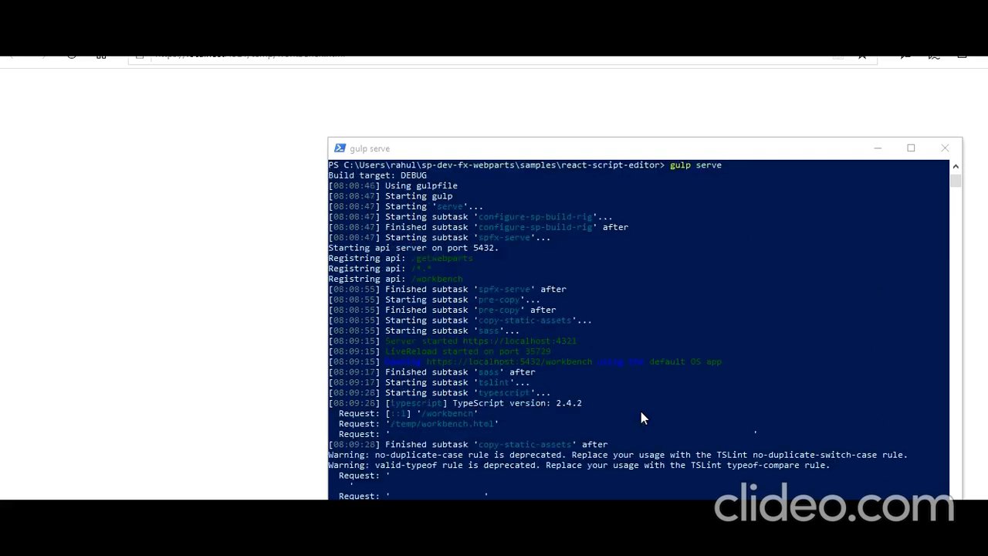
pyautogui.scroll(-6, 637, 417)
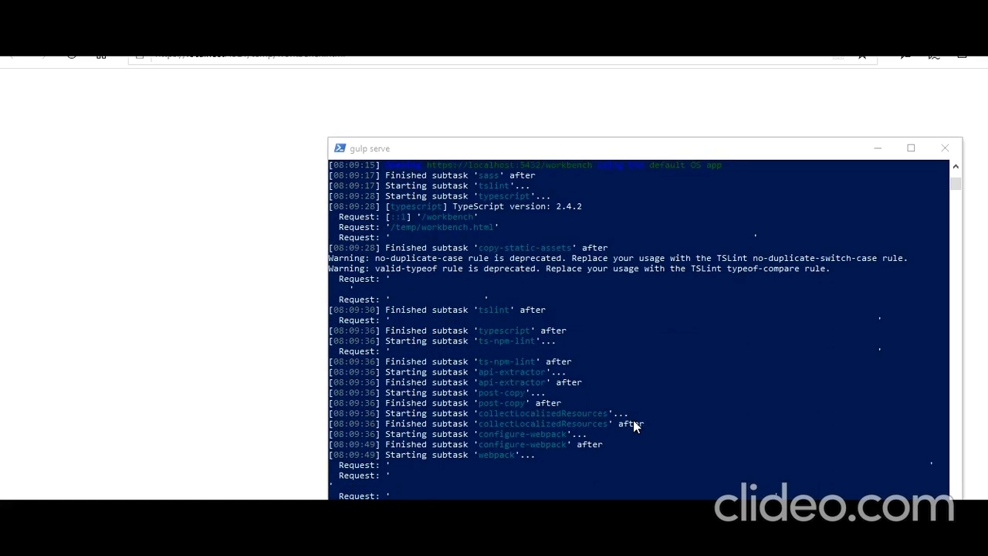
pyautogui.scroll(1, 351, 274)
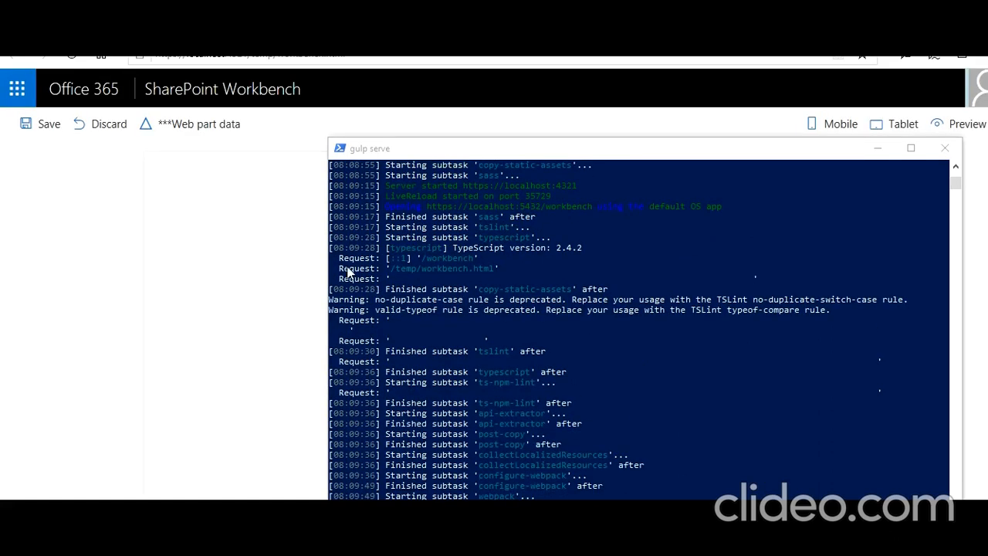
# - Add the Modern Script Editor web part in Workbench, open its Embed dialog, then switch to the project folder
pyautogui.click(87, 220)
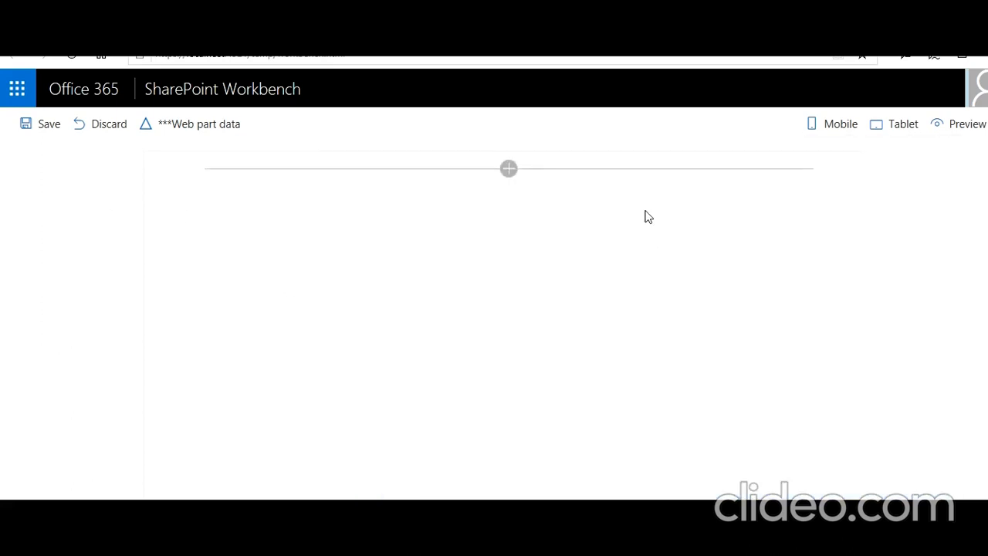
pyautogui.click(510, 170)
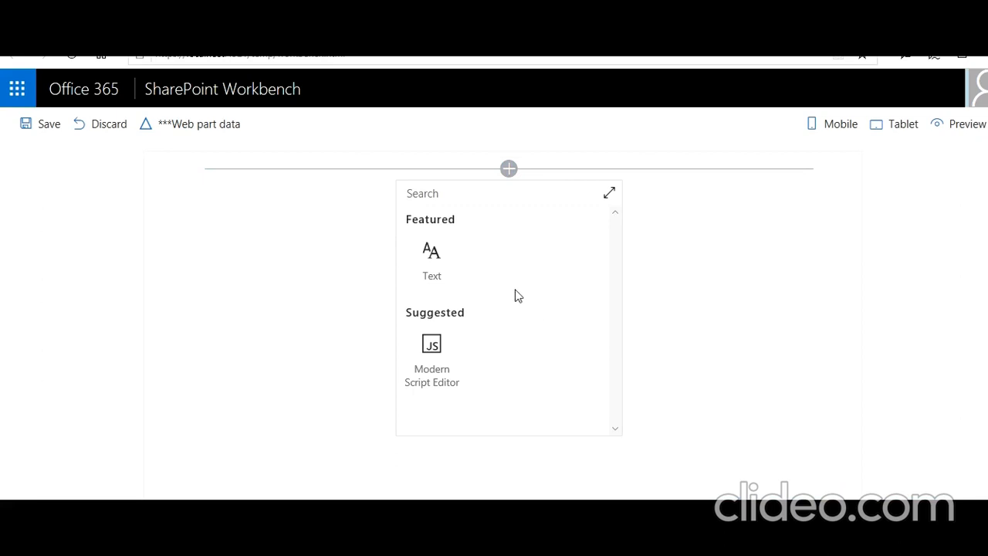
pyautogui.click(440, 361)
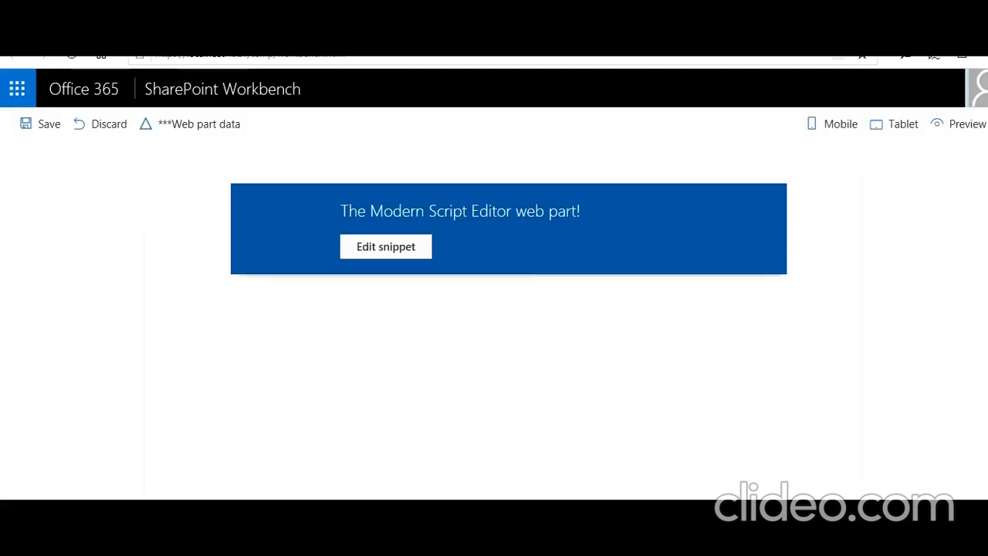
pyautogui.click(399, 247)
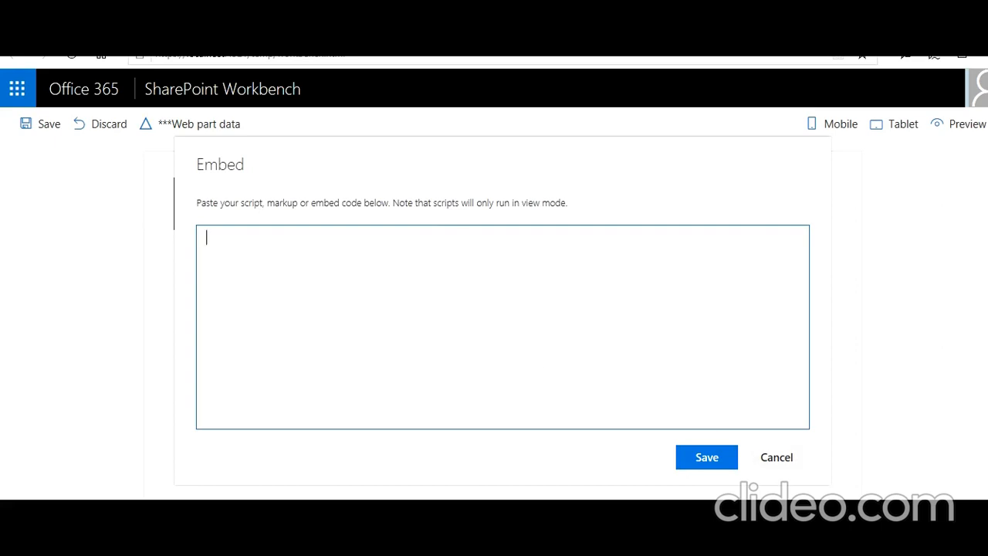
pyautogui.hotkey('alt', 'Tab')
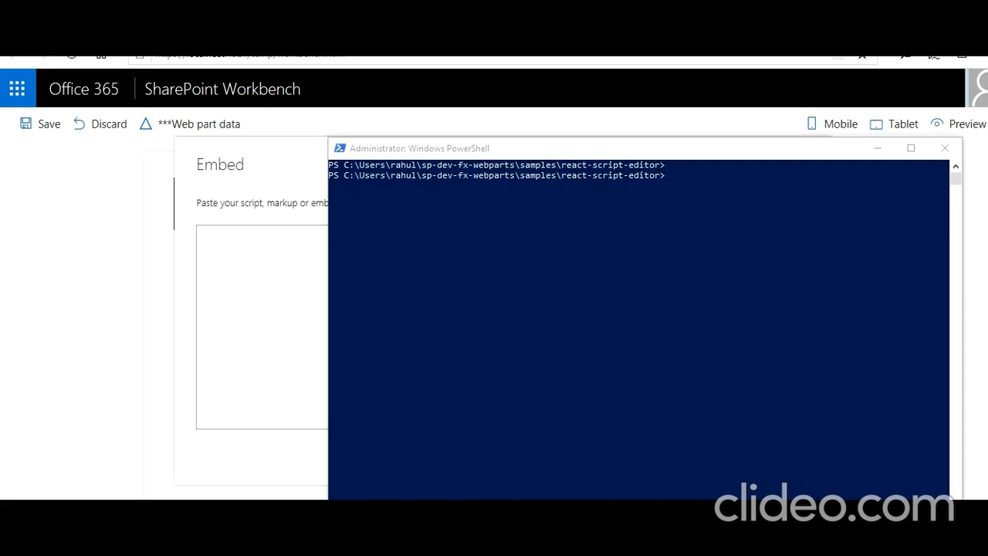
pyautogui.hotkey('alt', 'Tab')
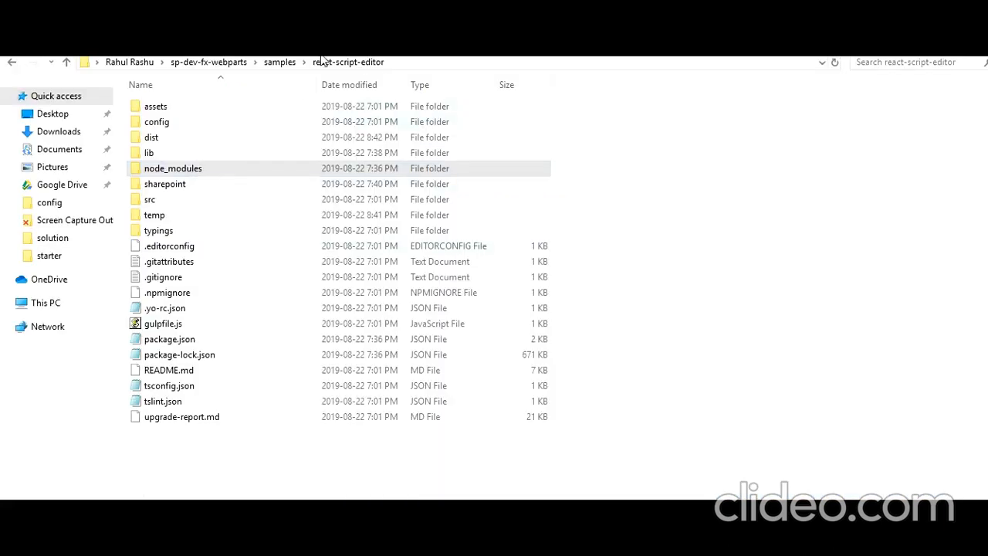
# - In the config folder, inspect package-solution.json's skipFeatureDeployment value and close it unchanged
pyautogui.doubleClick(187, 126)
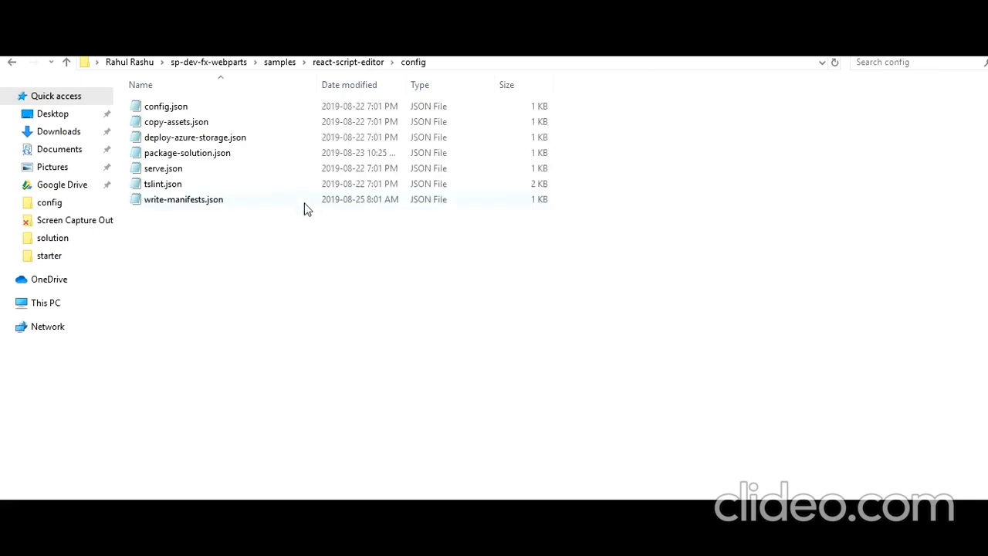
pyautogui.doubleClick(223, 154)
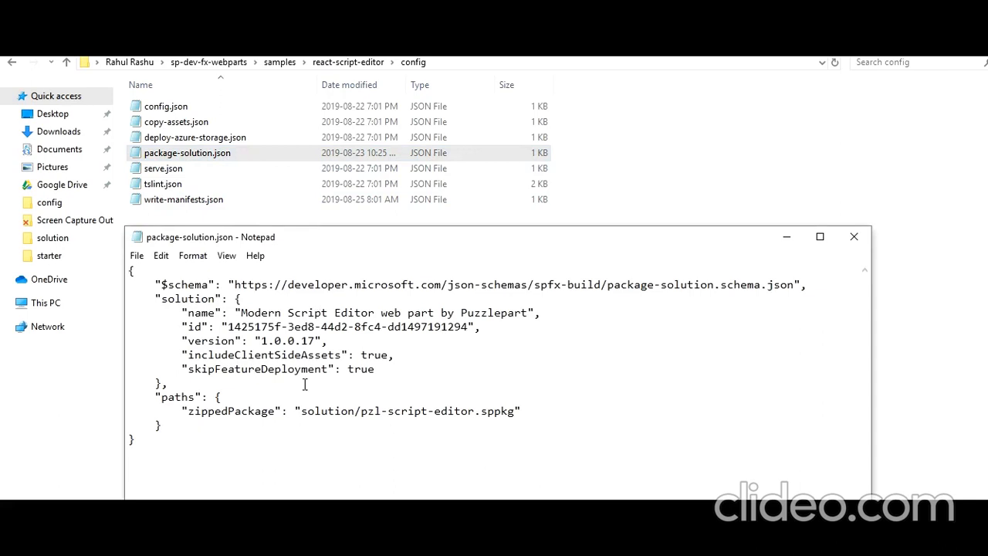
pyautogui.moveTo(376, 370); pyautogui.dragTo(348, 370)
pyautogui.click(854, 237)
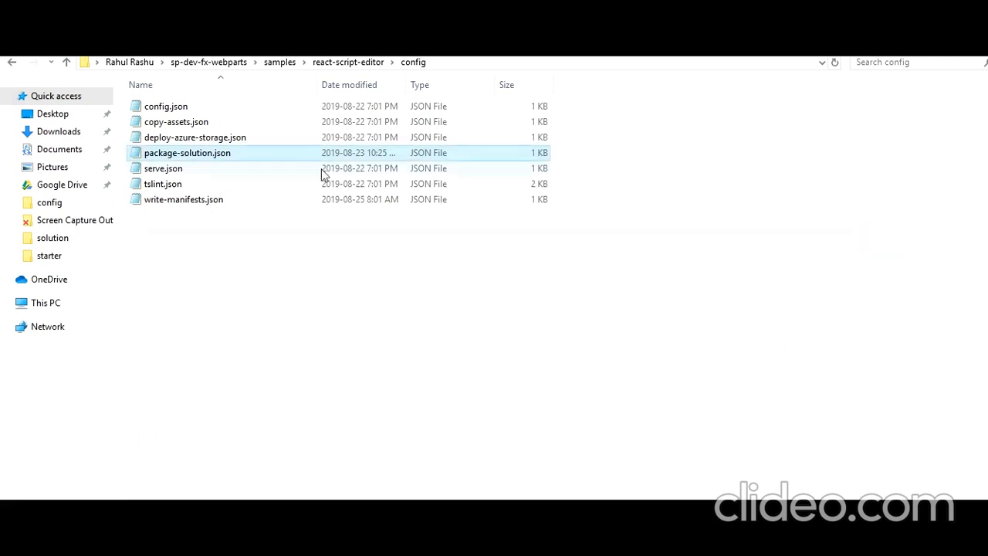
# - Append /CDN to cdnBasePath in write-manifests.json so it ends in /Documents/CDN, and save
pyautogui.click(195, 205)
pyautogui.doubleClick(195, 205)
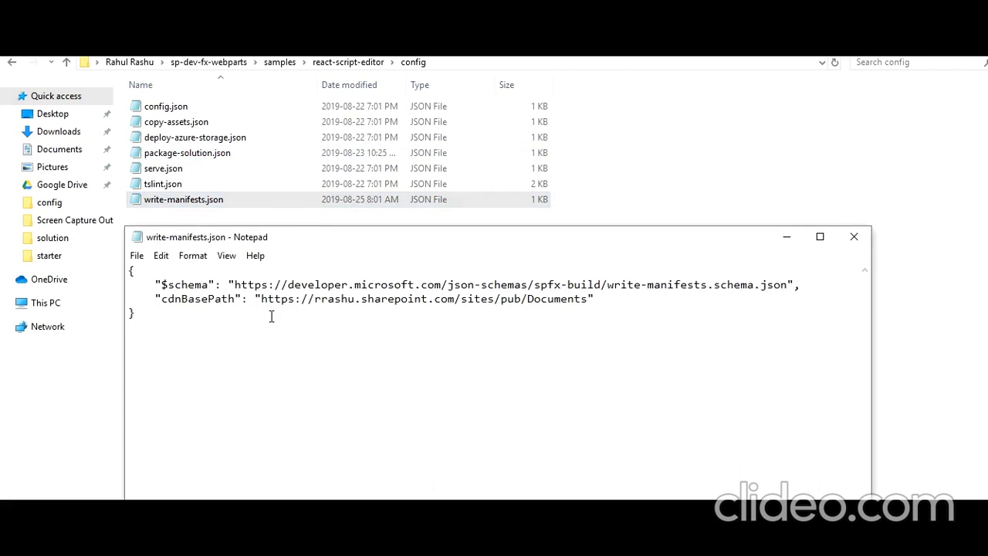
pyautogui.moveTo(261, 299); pyautogui.dragTo(591, 299)
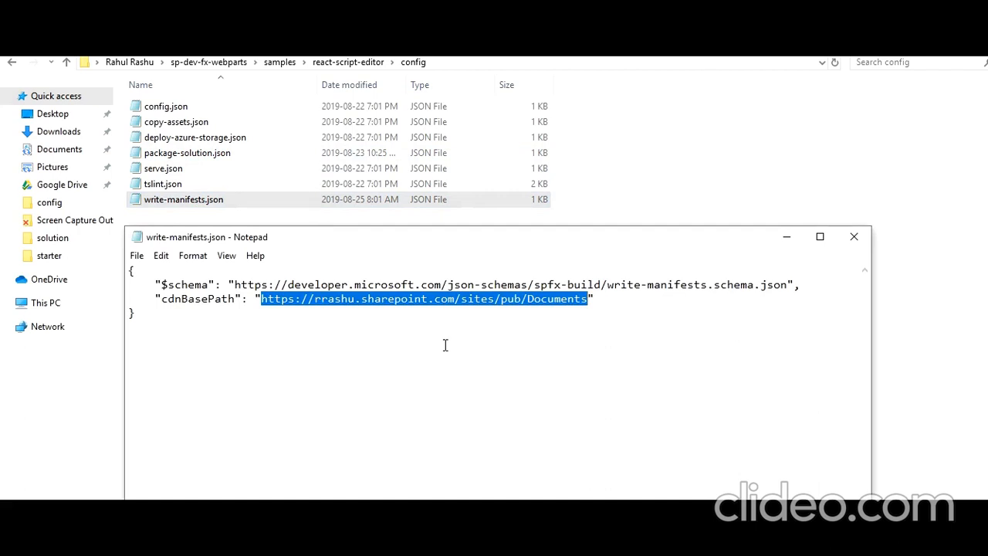
pyautogui.click(587, 299)
pyautogui.write('/CDN')
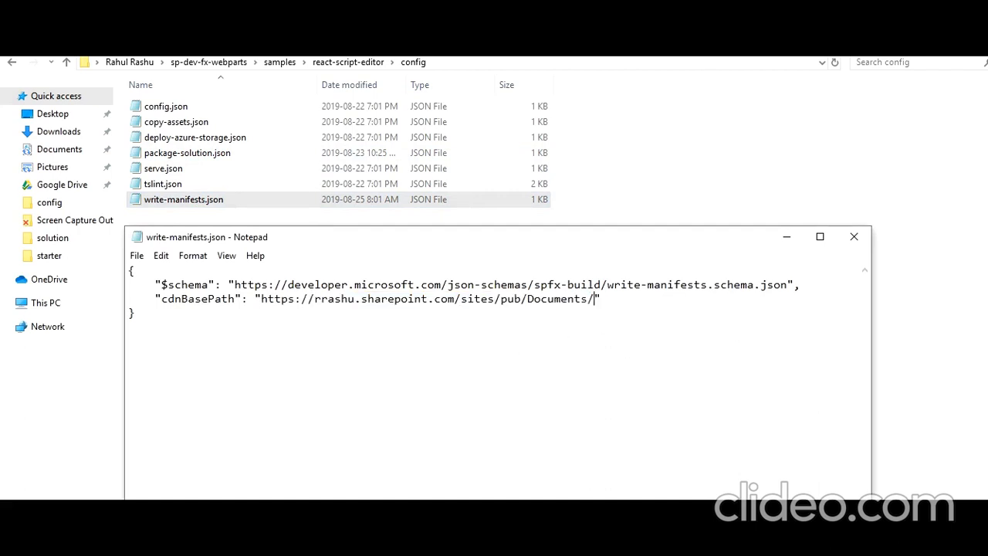
pyautogui.hotkey('ctrl', 's')
pyautogui.click(853, 237)
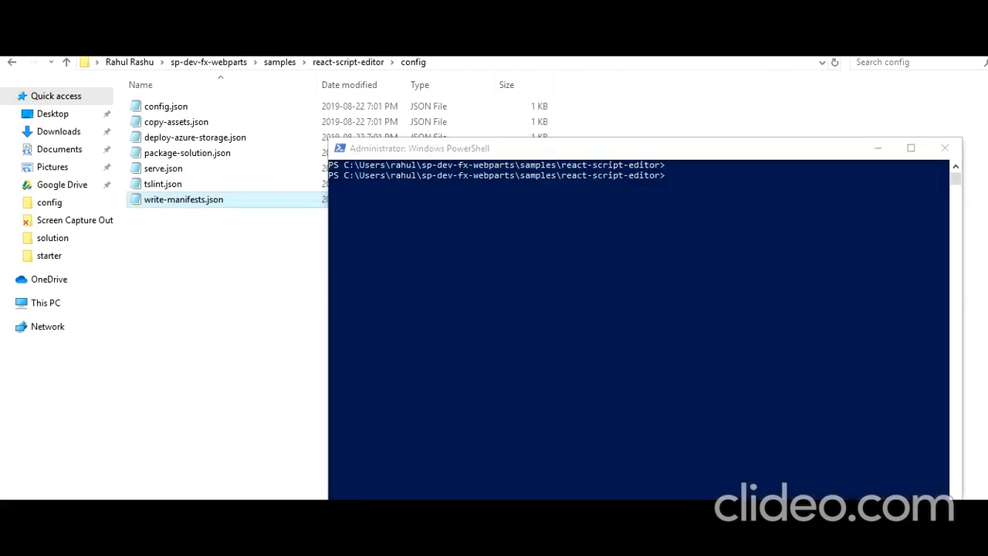
pyautogui.click(591, 525)
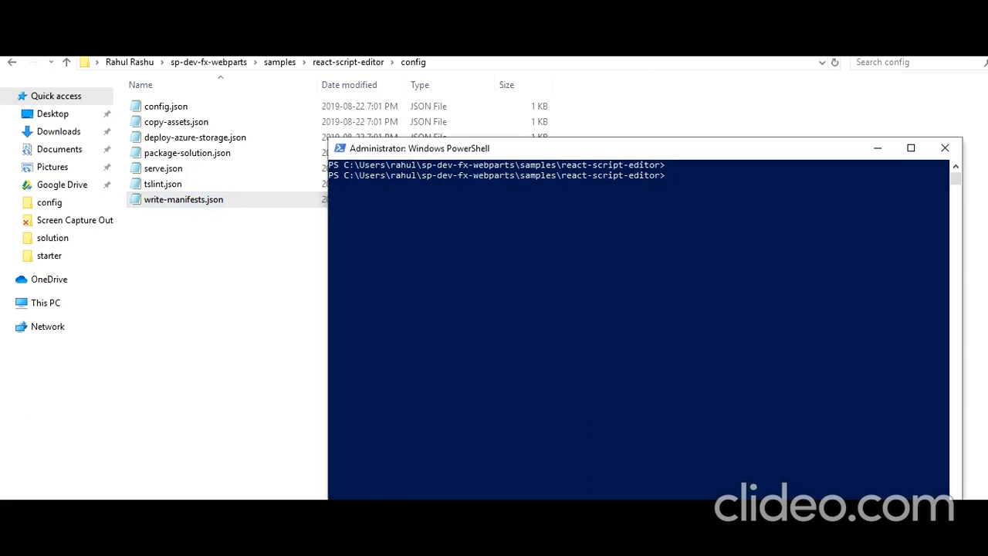
# - Run the gulp --ship production build to completion, then open the project's temp folder
pyautogui.click(684, 192)
pyautogui.write('gulp --ship')
pyautogui.press('Return')
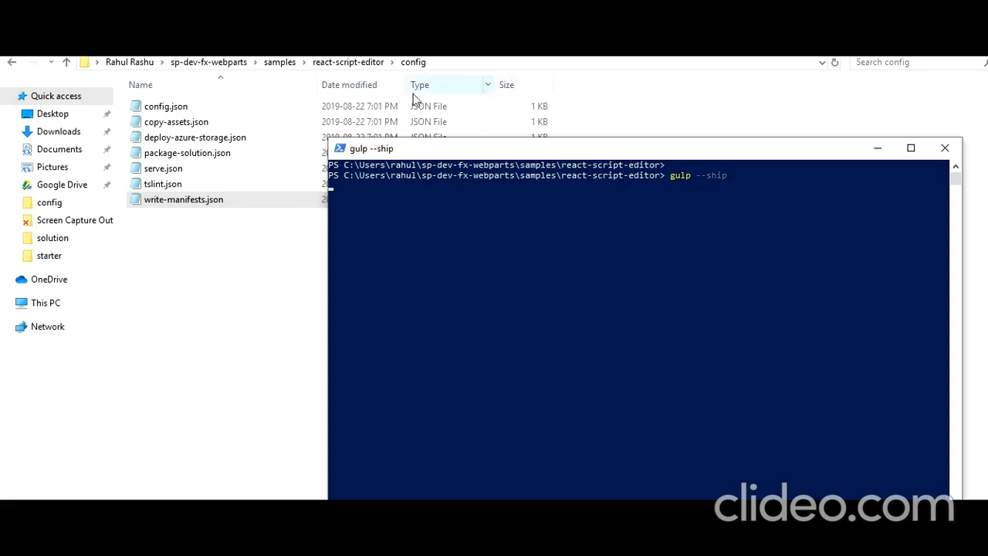
pyautogui.click(349, 62)
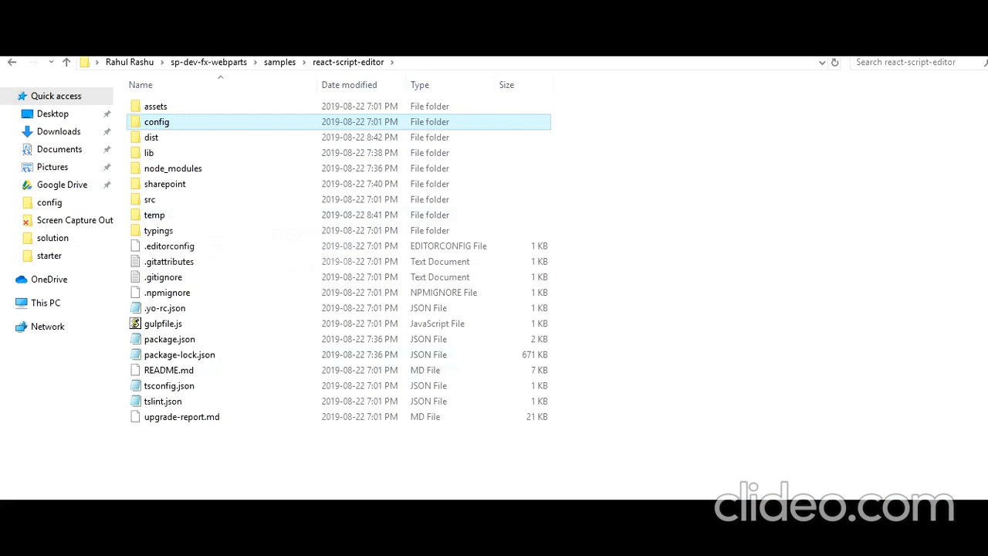
pyautogui.click(562, 511)
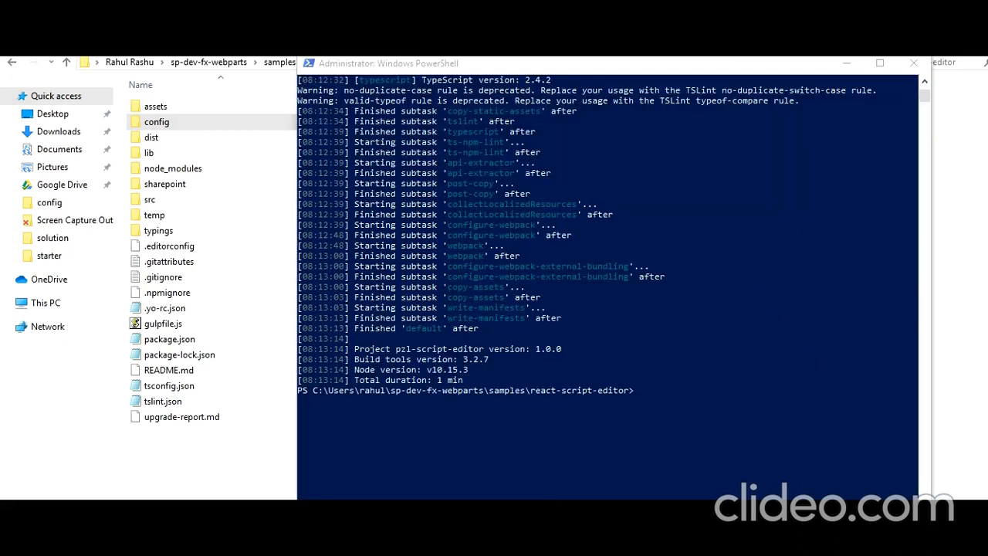
pyautogui.click(167, 218)
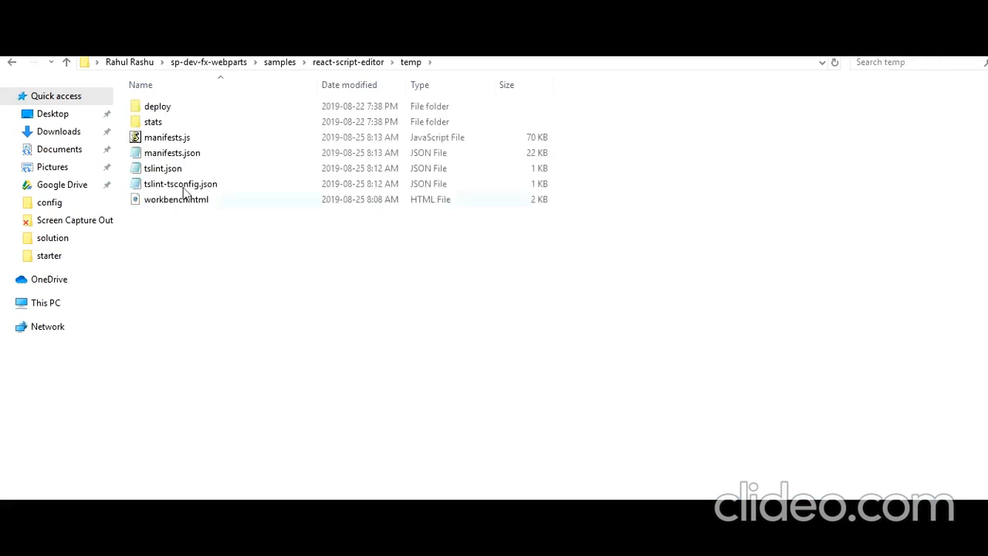
# - Check the three bundle files in temp\deploy, then go back to the project's main folder
pyautogui.doubleClick(168, 109)
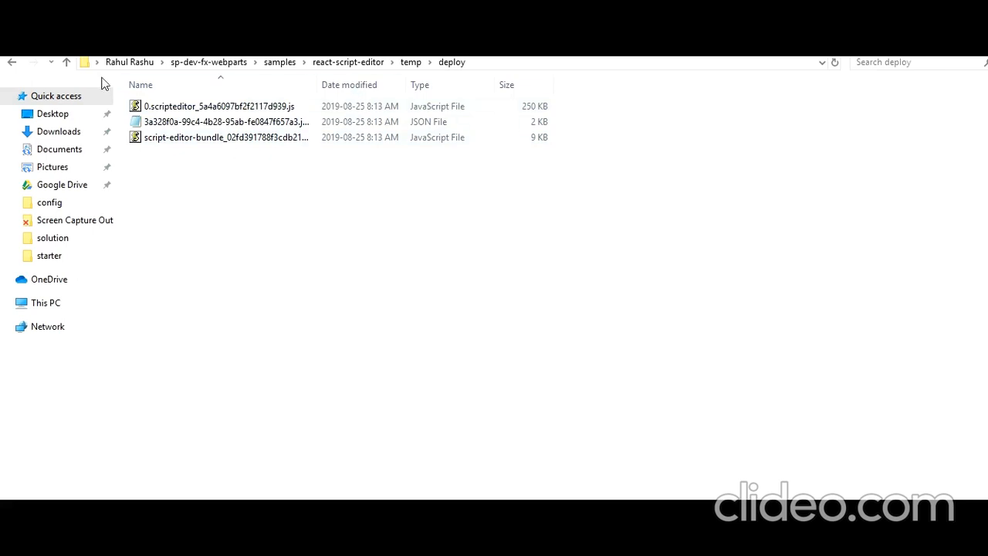
pyautogui.click(12, 62)
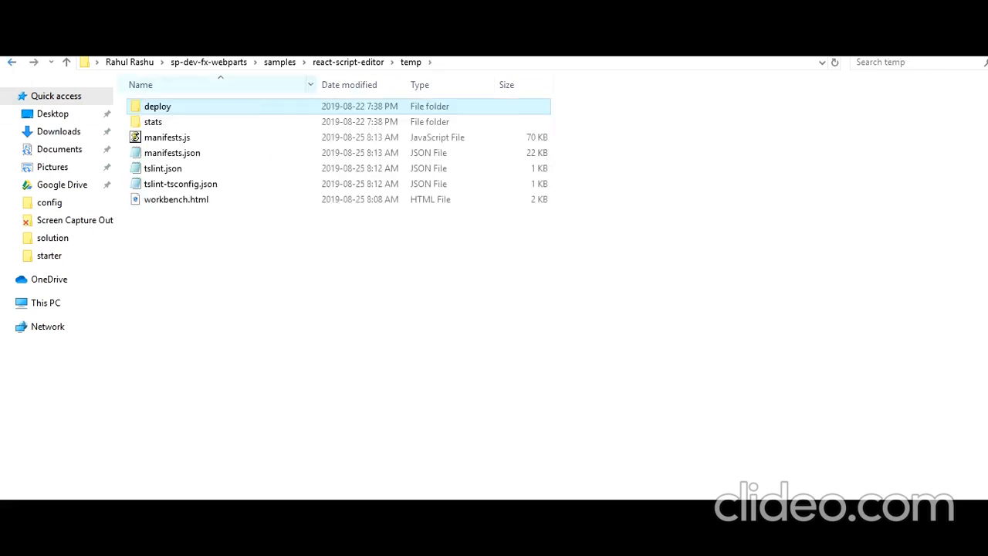
pyautogui.click(12, 62)
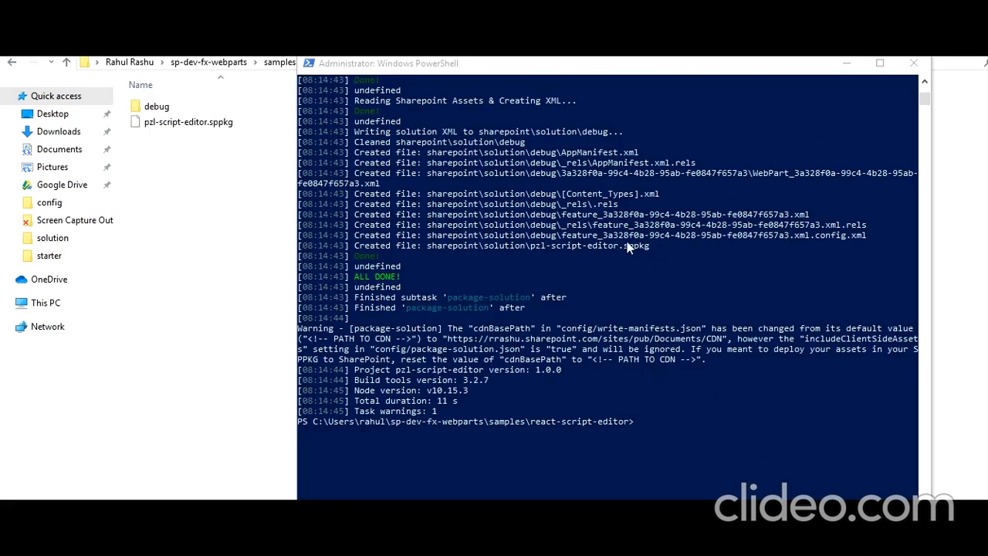
# - Confirm ALL DONE in the packaging output and browse to react-script-editor\sharepoint\solution for pzl-script-editor.sppkg
pyautogui.scroll(10, 526, 343)
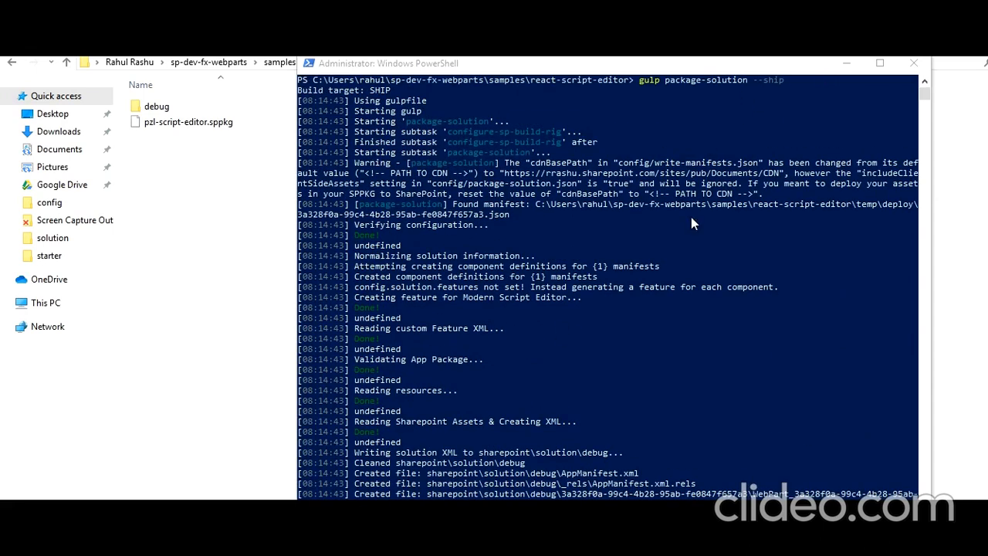
pyautogui.scroll(-6, 692, 201)
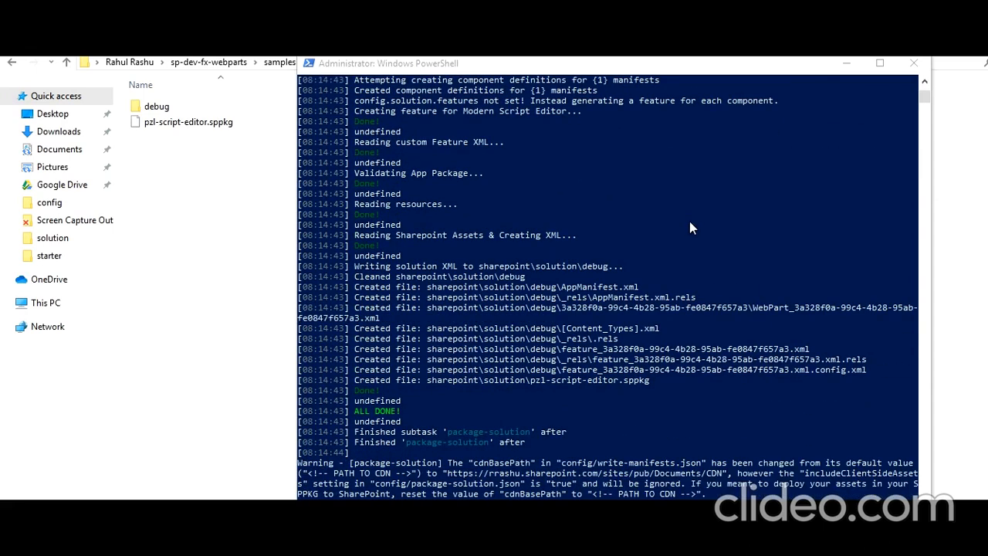
pyautogui.click(287, 63)
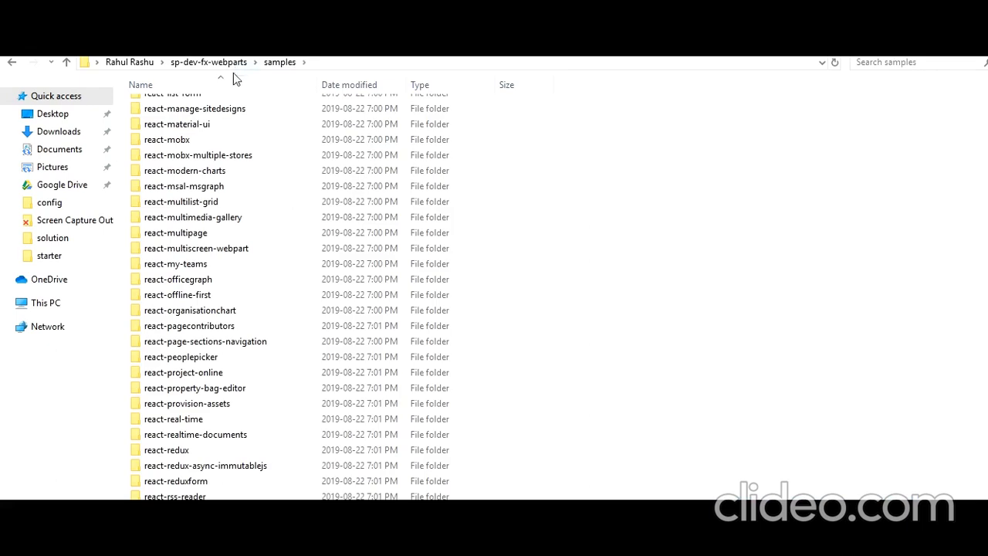
pyautogui.scroll(-5, 256, 94)
pyautogui.doubleClick(256, 94)
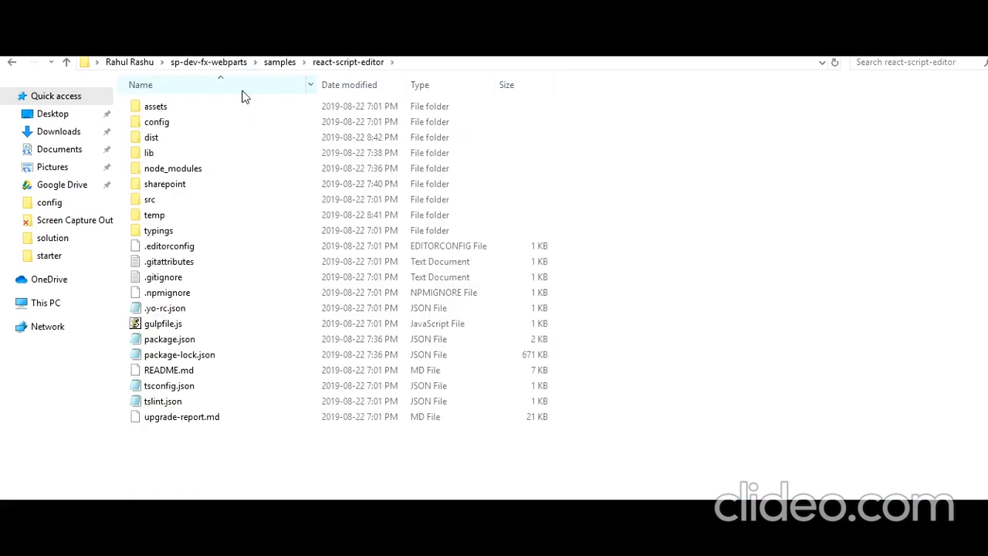
pyautogui.doubleClick(184, 190)
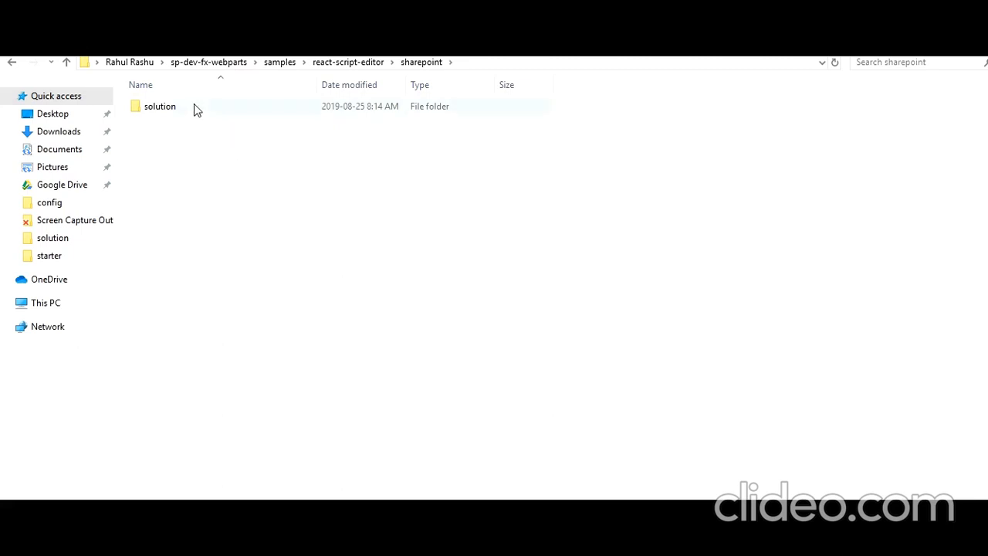
pyautogui.doubleClick(194, 107)
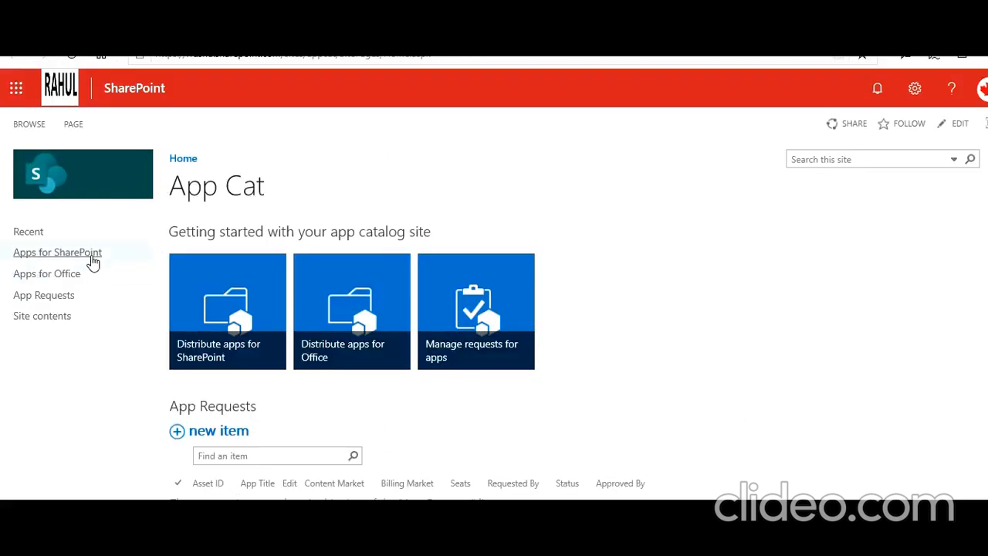
# - Upload pzl-script-editor.sppkg to the Apps for SharePoint library via Upload > Files
pyautogui.click(62, 255)
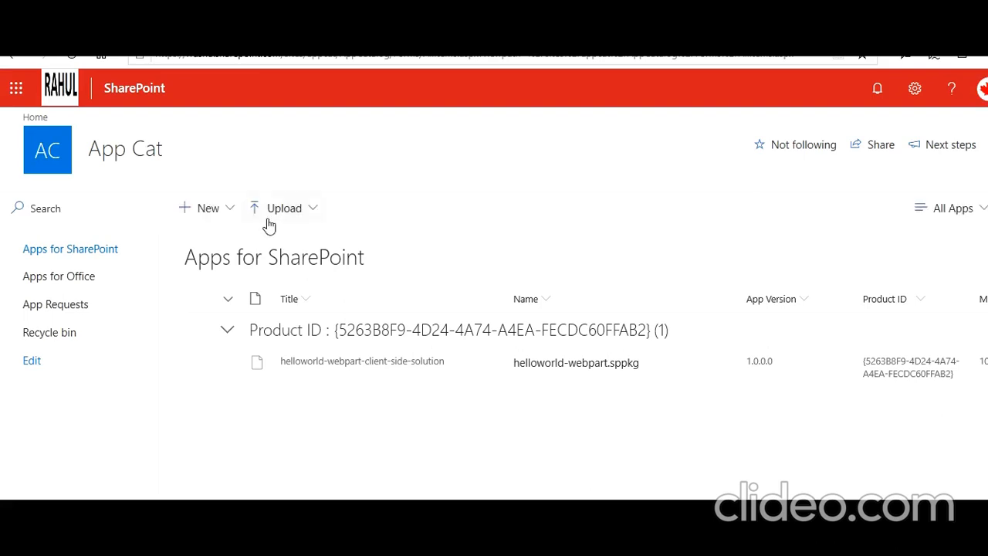
pyautogui.click(230, 209)
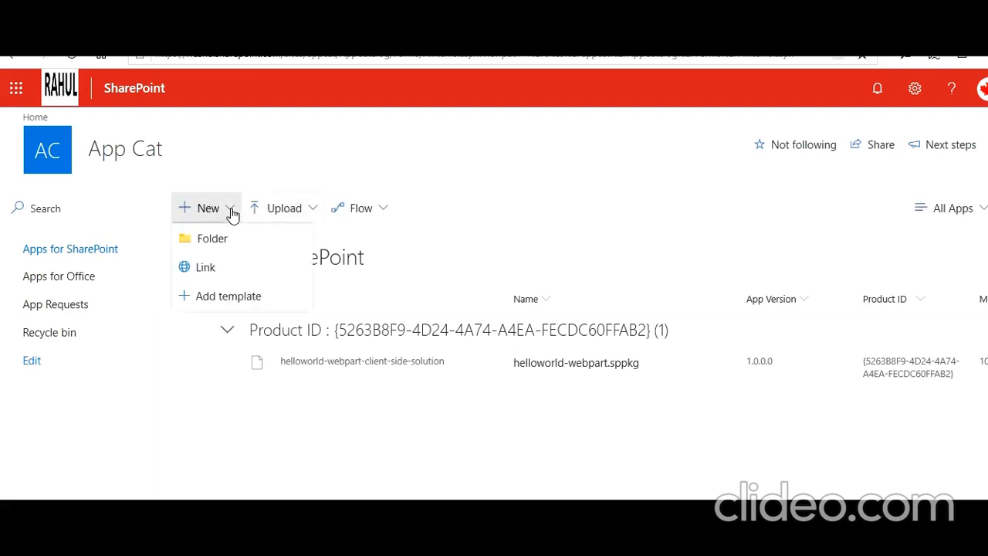
pyautogui.click(298, 214)
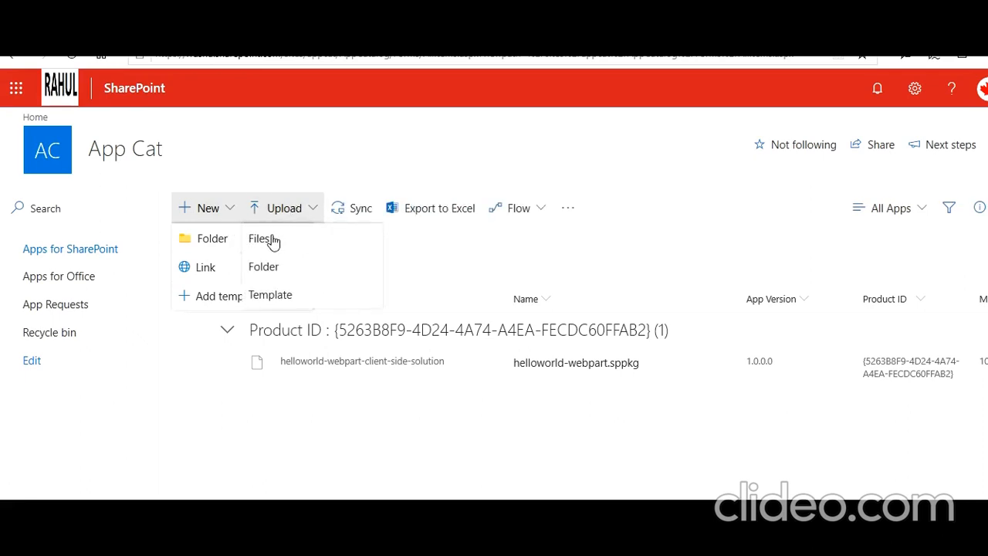
pyautogui.click(271, 241)
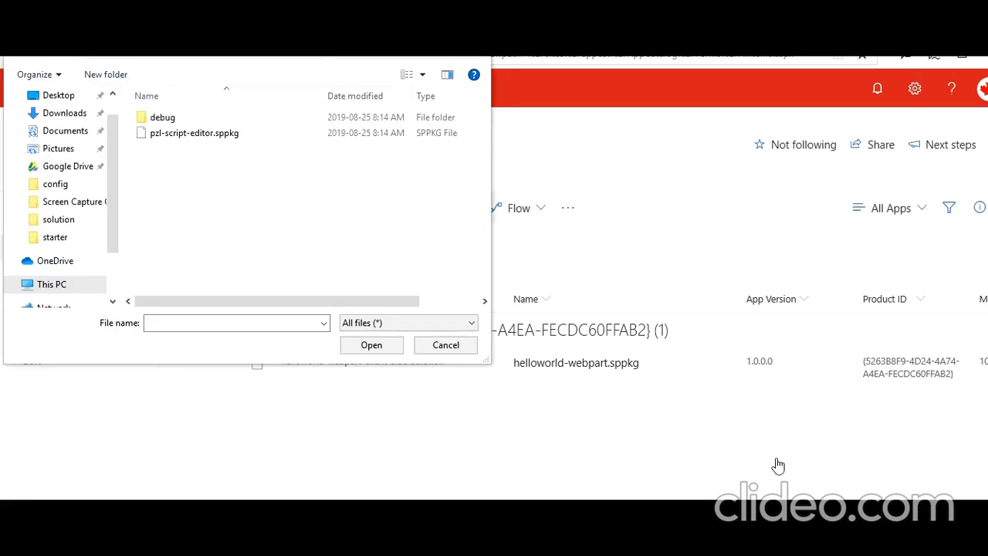
pyautogui.click(232, 136)
pyautogui.click(374, 347)
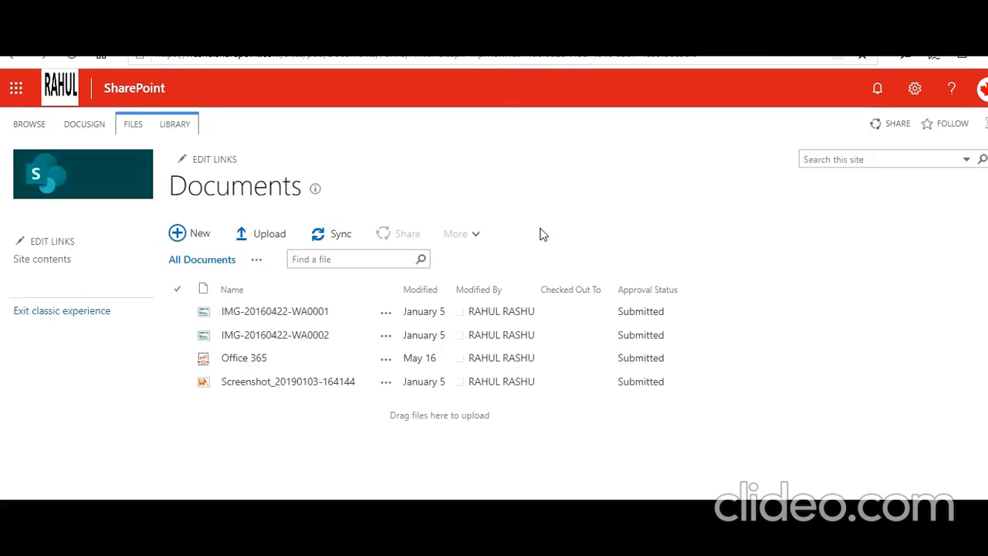
# - Try creating a 'CDN' folder in Documents, cancel since it already exists, and reload the library
pyautogui.click(206, 241)
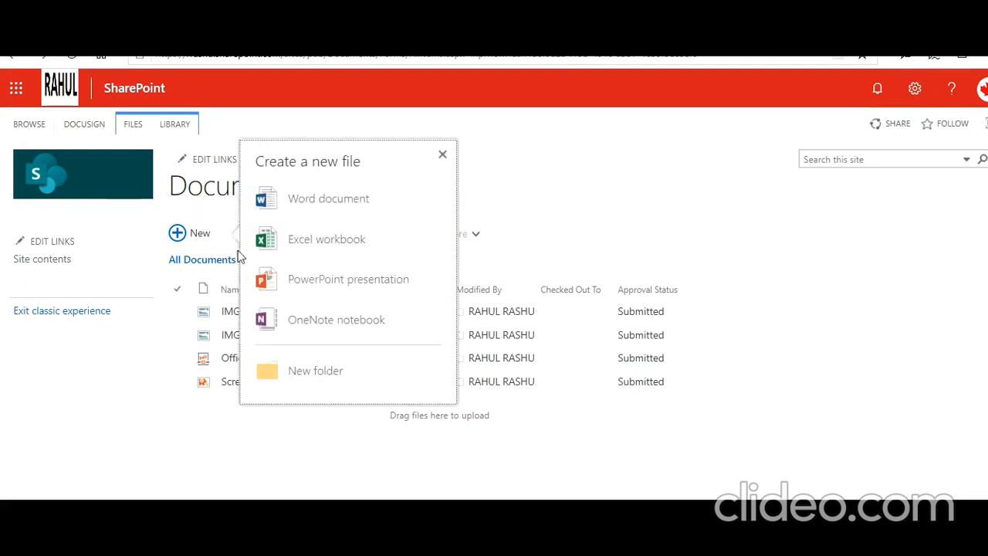
pyautogui.click(326, 373)
pyautogui.write('CDN')
pyautogui.click(593, 360)
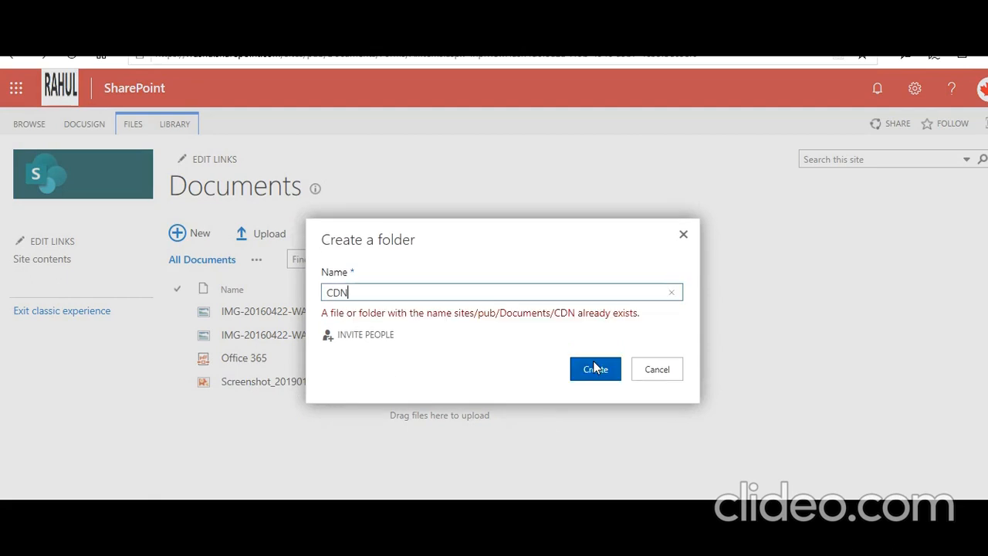
pyautogui.click(656, 369)
pyautogui.click(71, 57)
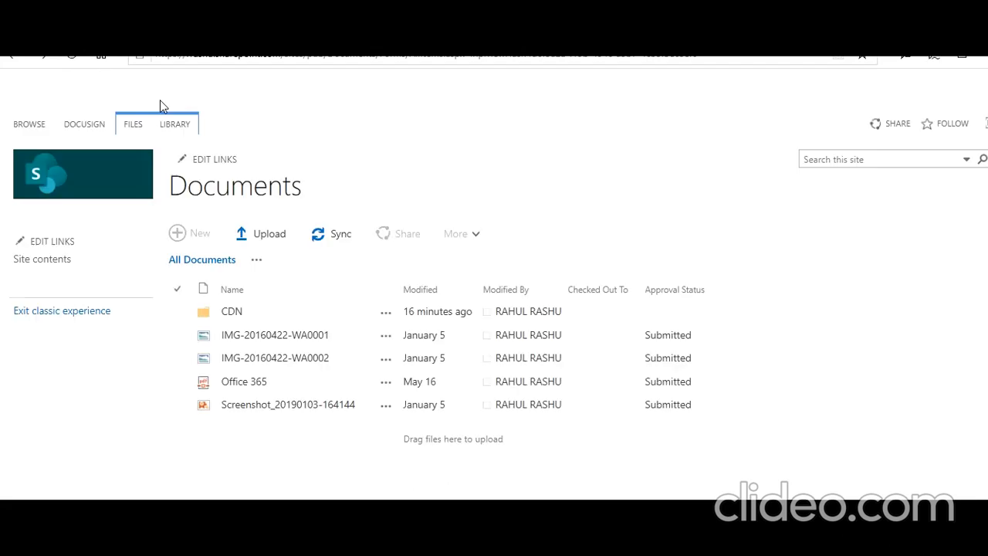
# - Open the Documents/CDN folder and pick out the three temp\deploy bundle files to place into it
pyautogui.click(238, 314)
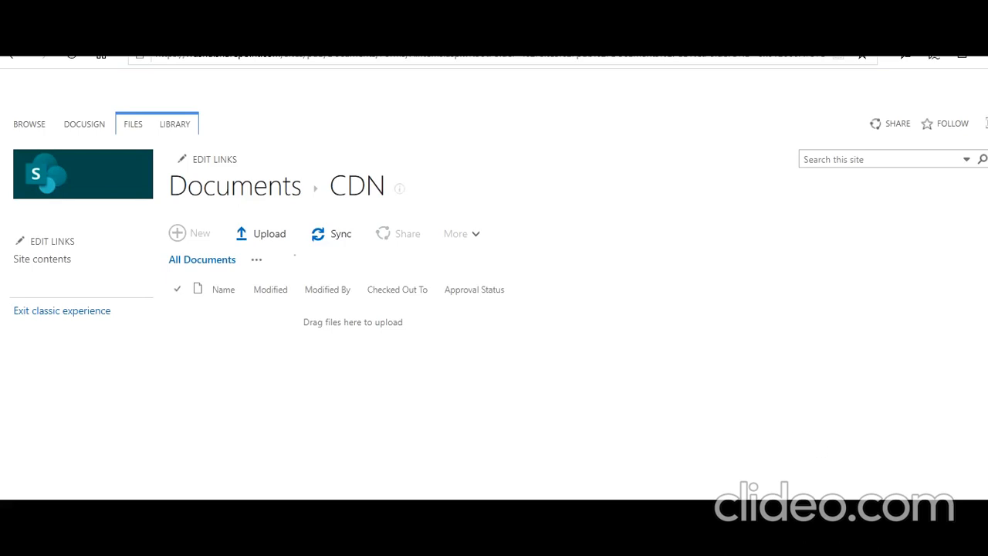
pyautogui.hotkey('alt', 'Tab')
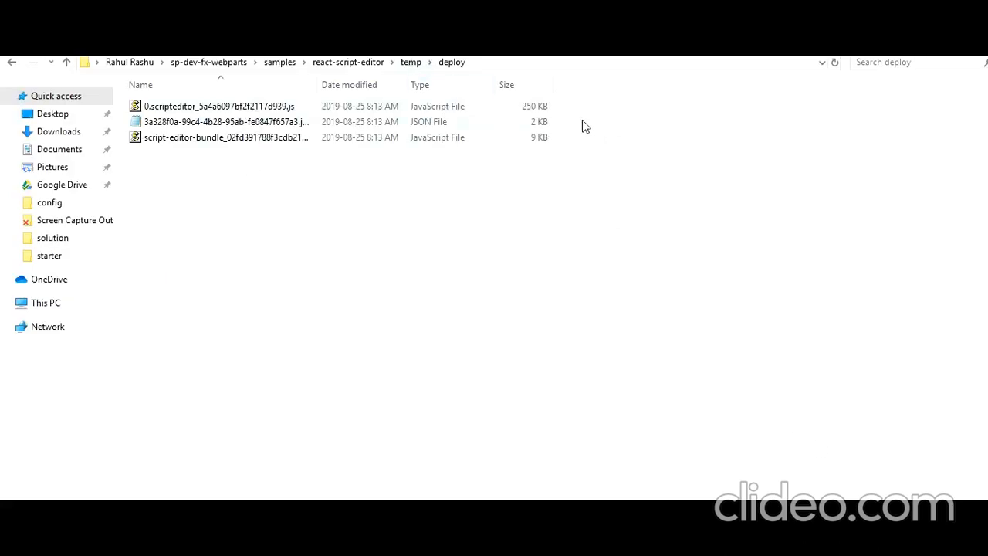
pyautogui.click(601, 66)
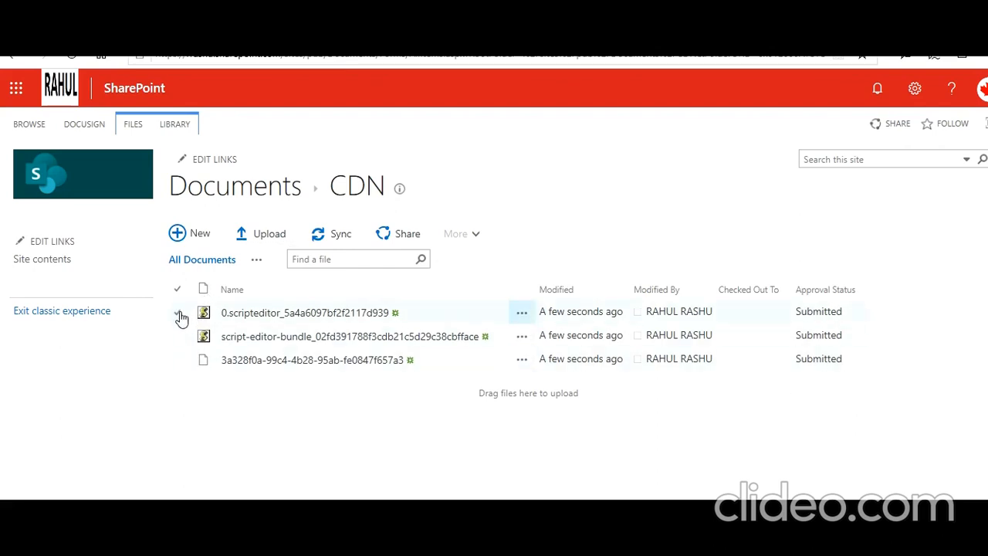
pyautogui.click(179, 312)
pyautogui.click(179, 336)
pyautogui.click(185, 359)
pyautogui.click(178, 337)
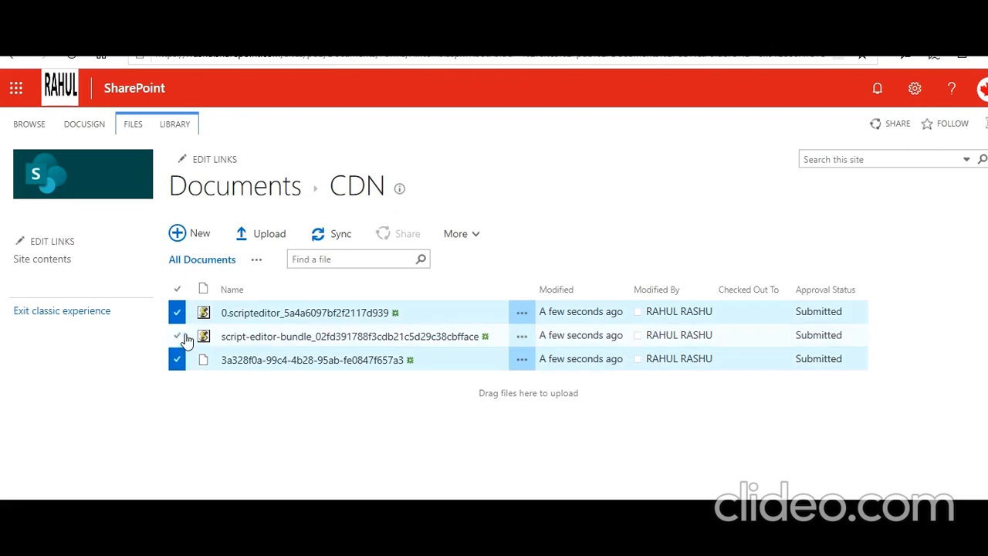
pyautogui.click(182, 360)
pyautogui.click(176, 314)
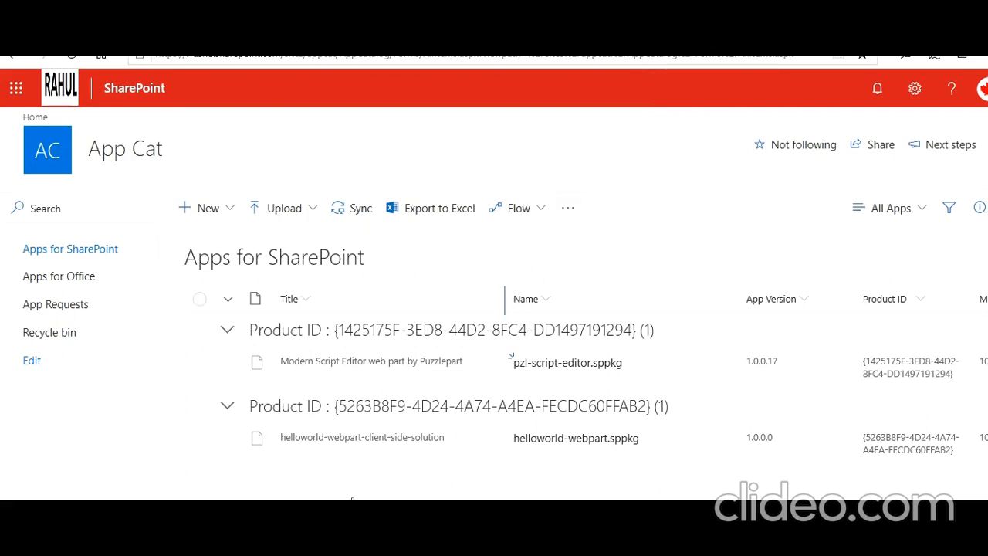
# - Select the helloworld package, view its actions, and scroll the app list to read the Deployed column
pyautogui.click(200, 441)
pyautogui.click(200, 442)
pyautogui.click(200, 439)
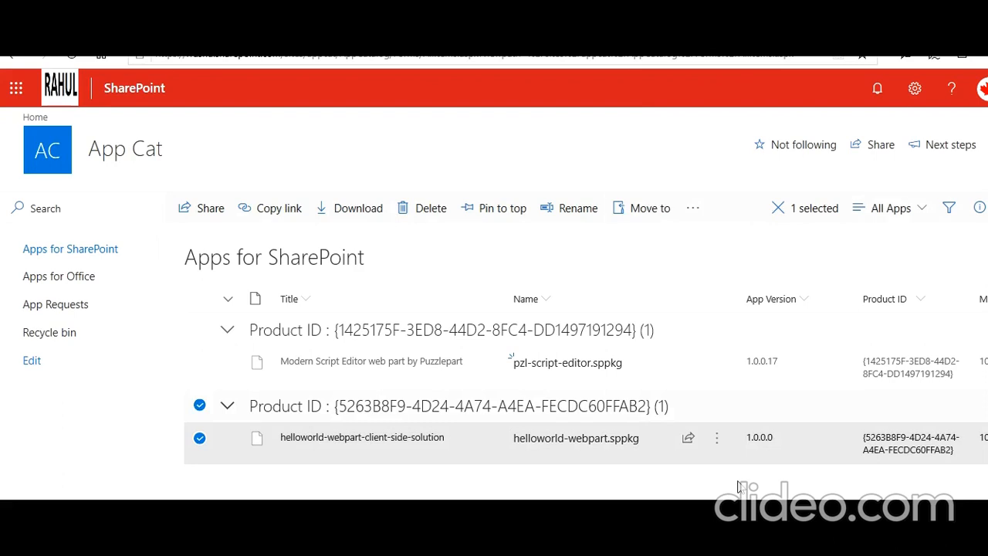
pyautogui.click(716, 438)
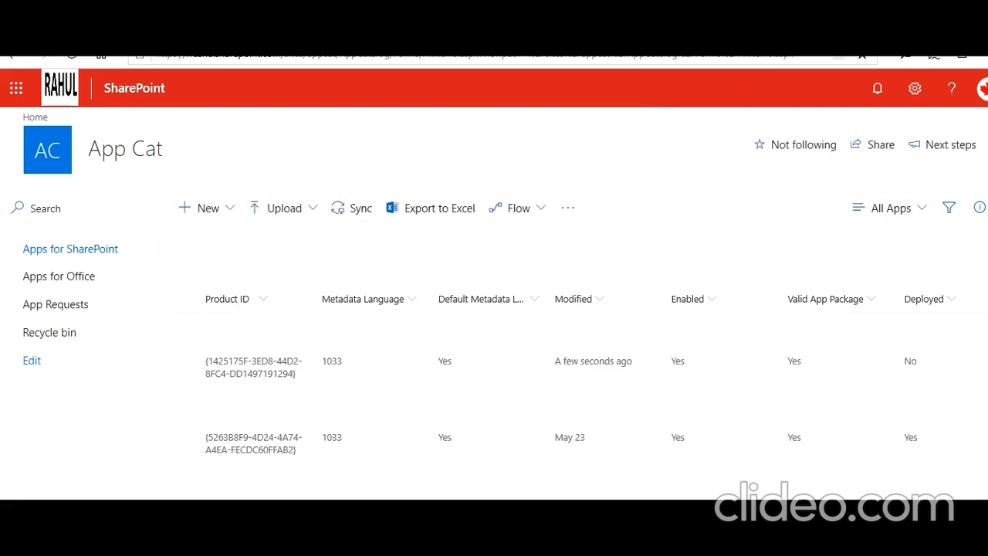
pyautogui.hscroll(3, 572, 371)
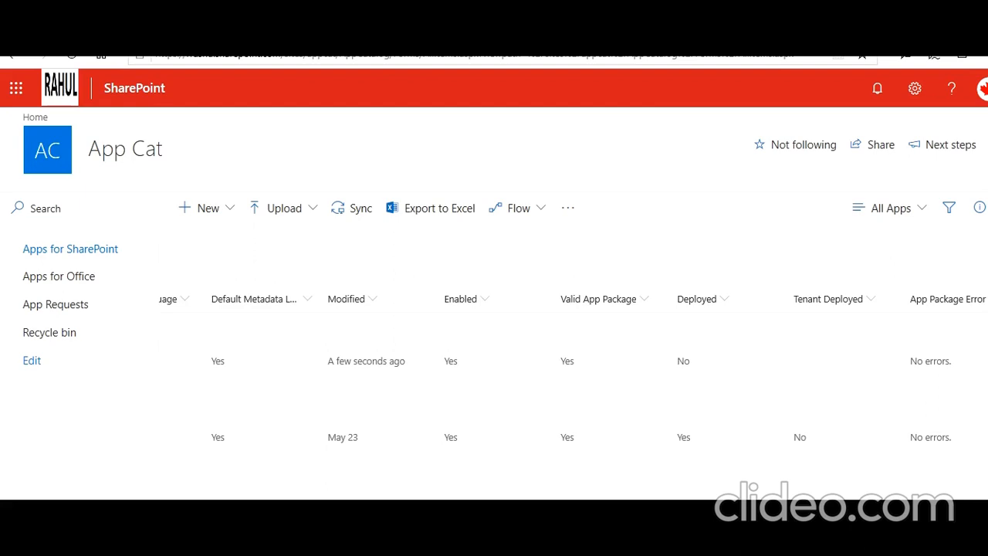
pyautogui.hscroll(2, 554, 369)
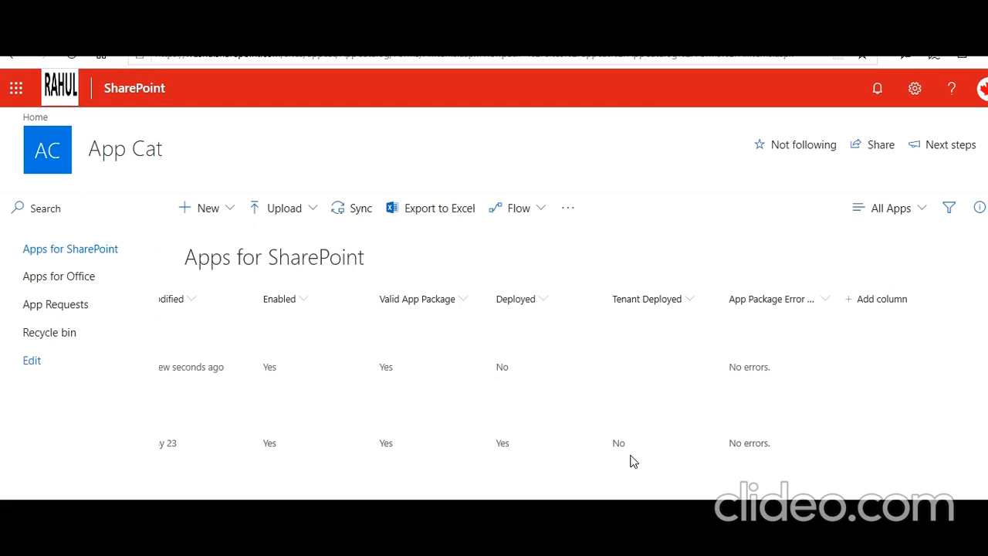
pyautogui.hscroll(1, 534, 372)
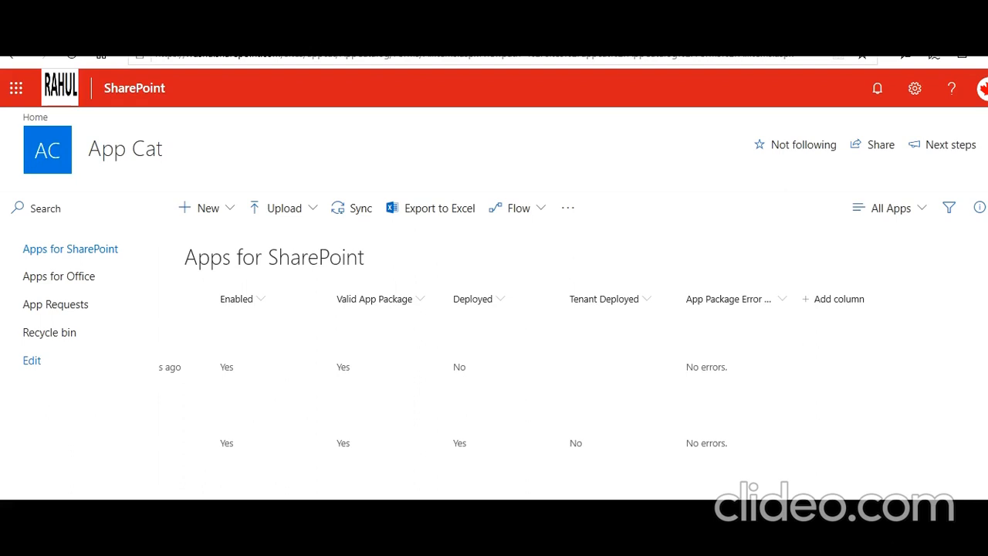
pyautogui.hscroll(-5, 510, 363)
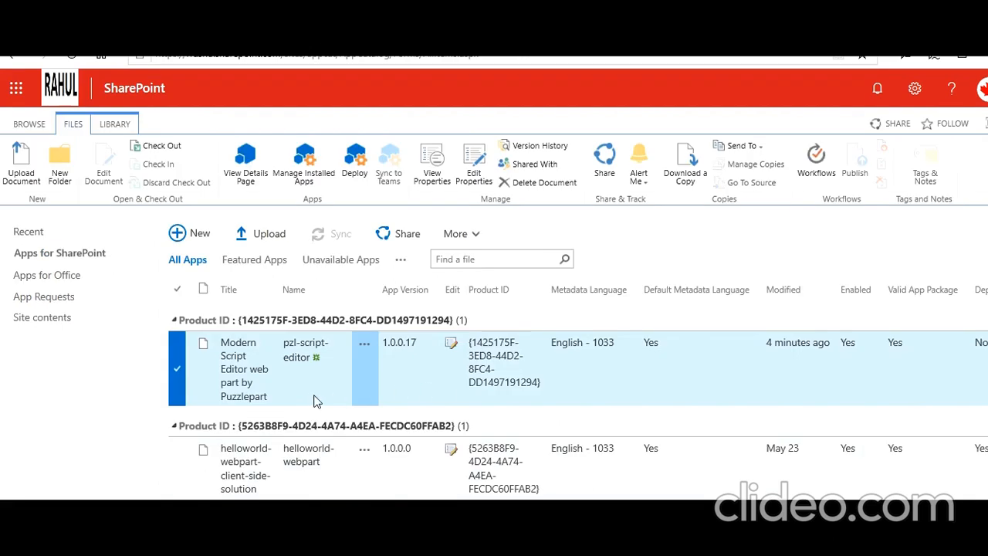
# - Deploy the Modern Script Editor package from the app catalog, trusting the CDN folder domain
pyautogui.click(178, 373)
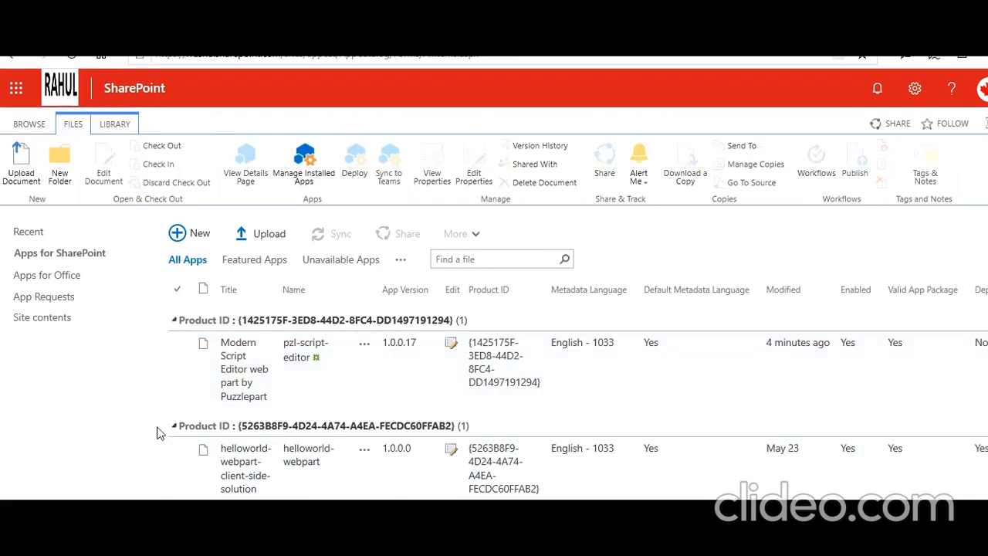
pyautogui.click(177, 372)
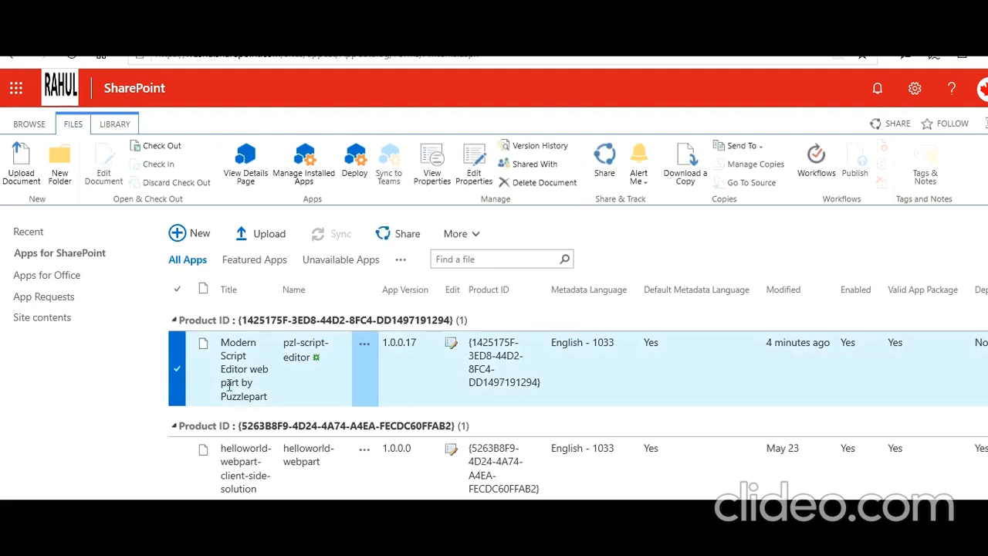
pyautogui.click(349, 185)
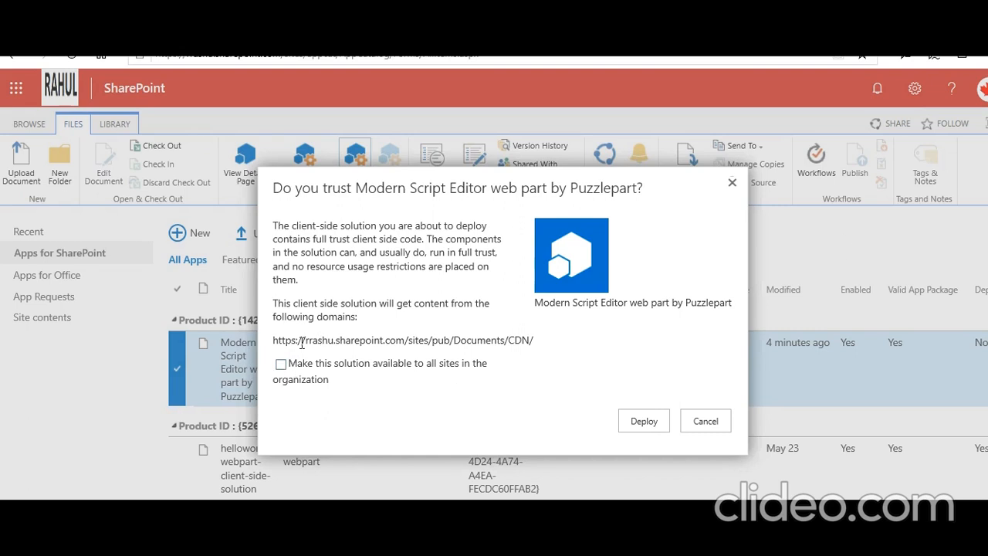
pyautogui.moveTo(281, 341); pyautogui.dragTo(508, 354)
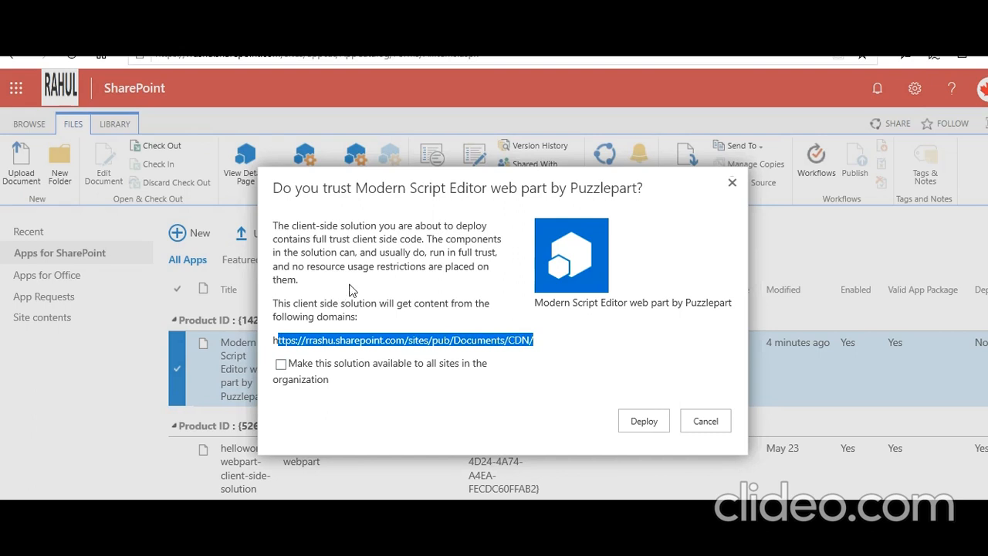
pyautogui.click(640, 422)
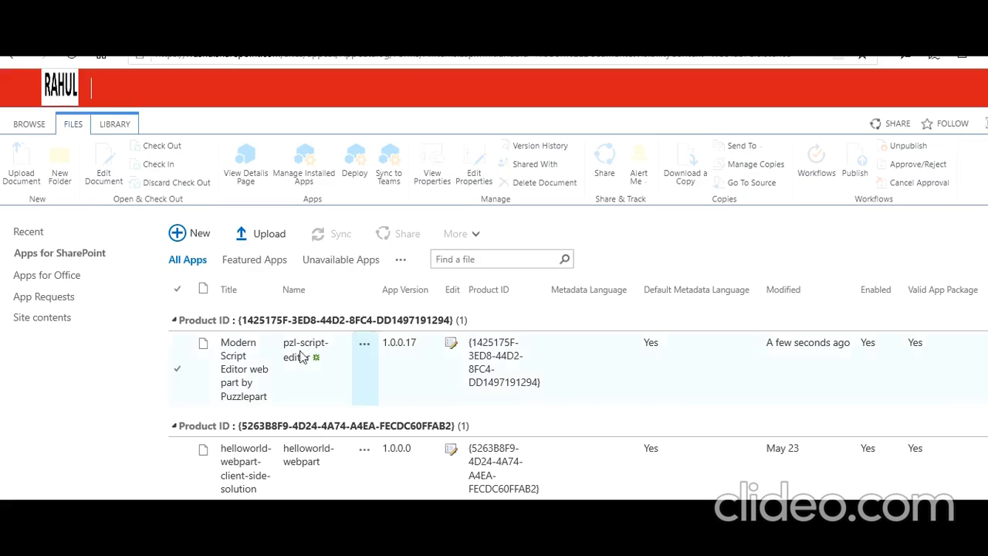
# - Check that Modern Script Editor shows Deployed = Yes, then return to the Test site home page
pyautogui.click(176, 381)
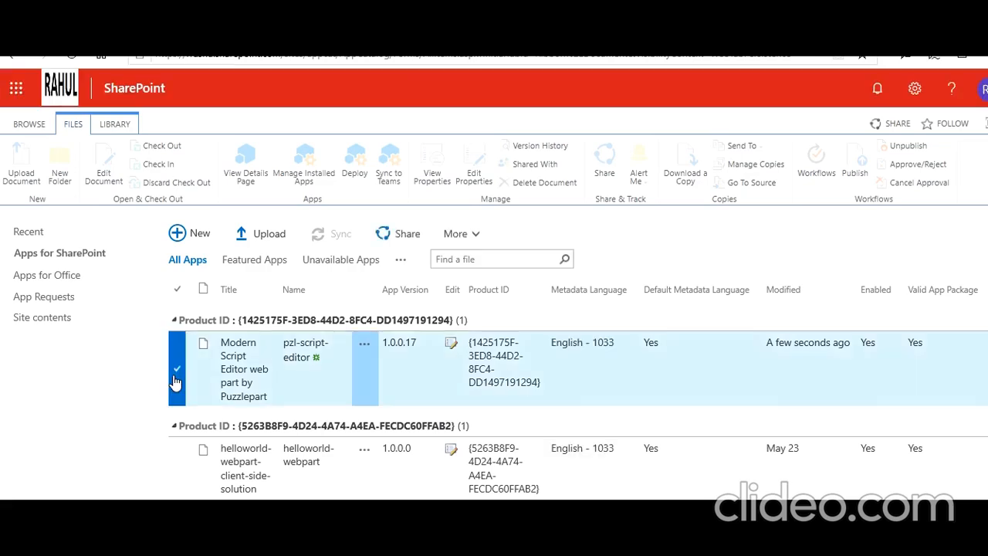
pyautogui.click(175, 382)
pyautogui.hscroll(5, 494, 359)
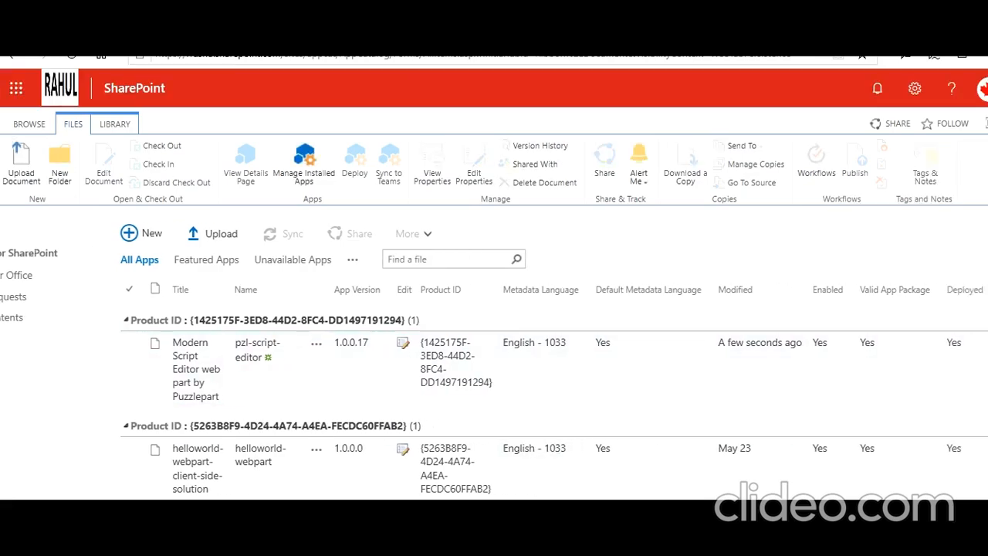
pyautogui.hscroll(1, 494, 359)
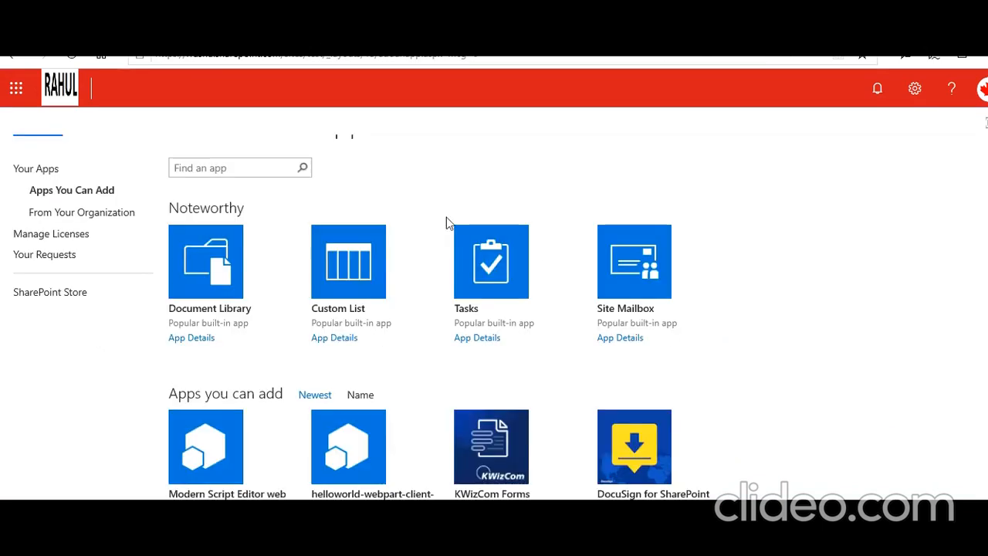
pyautogui.click(47, 172)
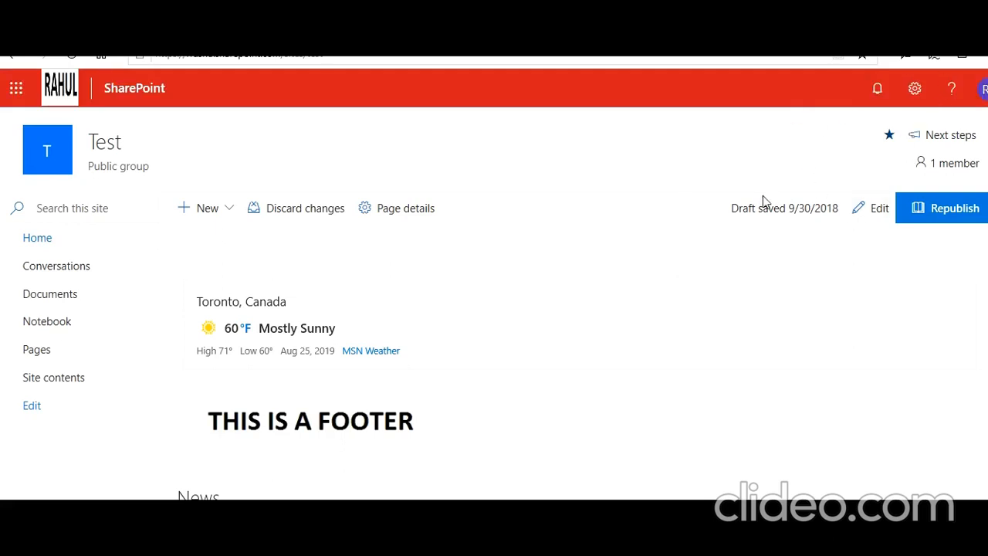
# - Go to Add an app from the Test site's settings gear and browse the apps you can add
pyautogui.click(916, 90)
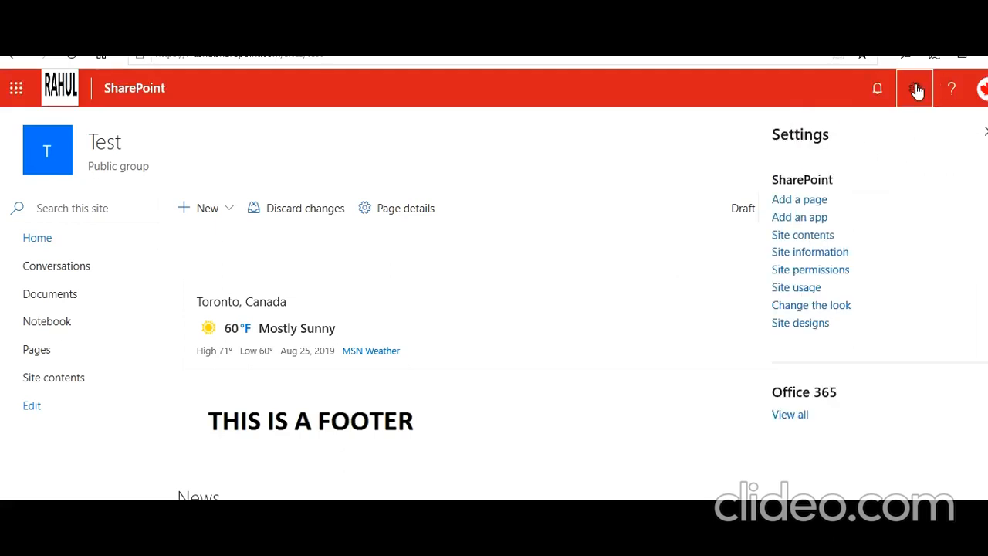
pyautogui.click(800, 219)
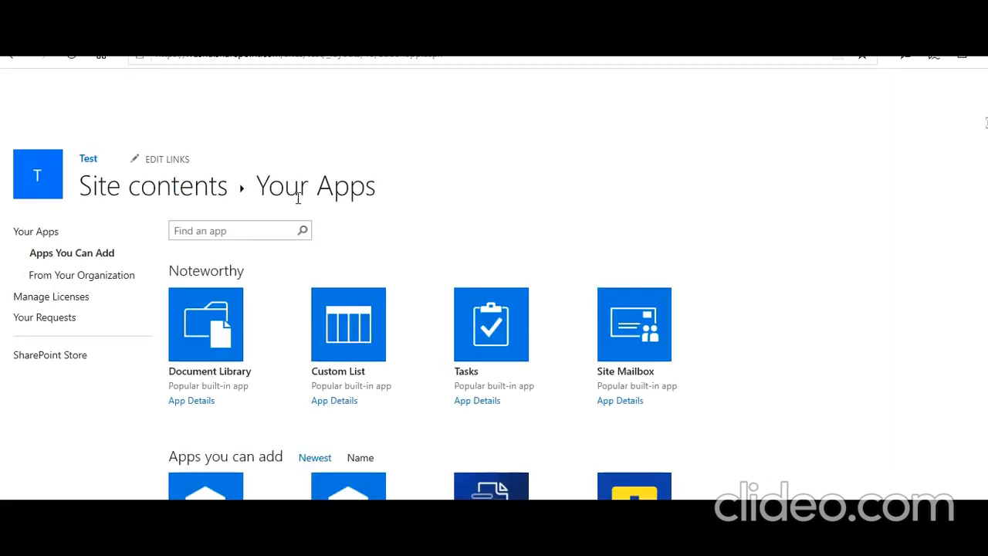
pyautogui.scroll(-3, 250, 334)
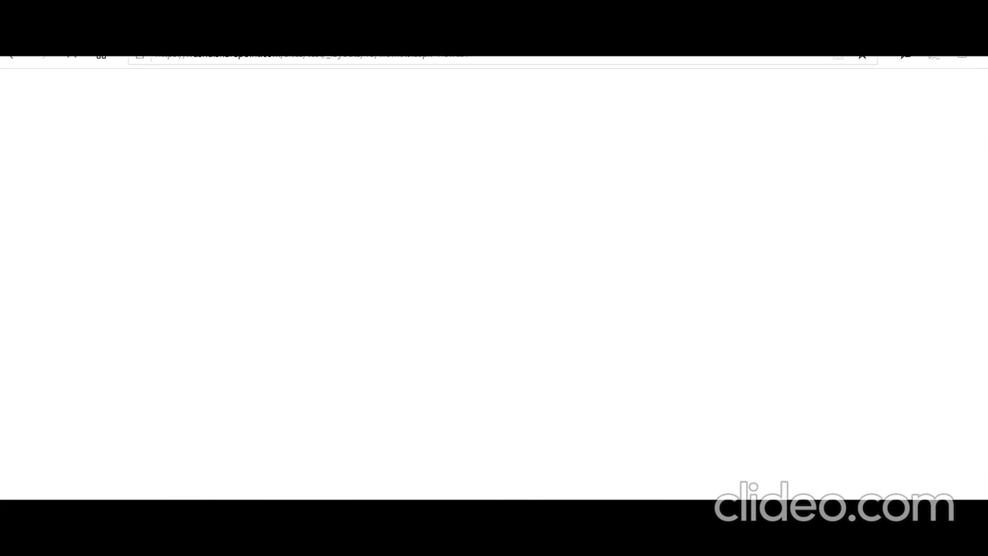
pyautogui.scroll(-3, 701, 348)
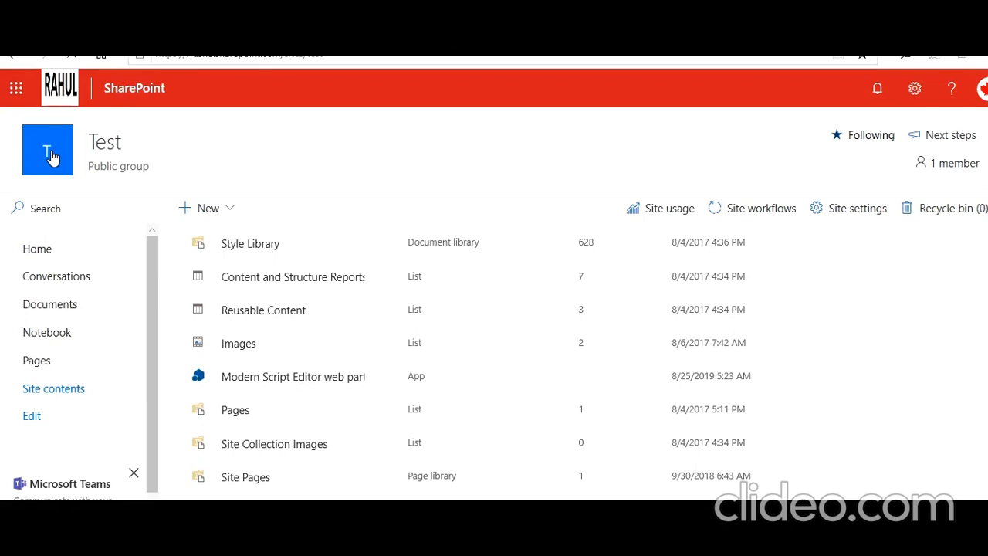
# - Browse the Test home page's web part toolbox, then launch SharePoint Online Management Shell
pyautogui.click(52, 157)
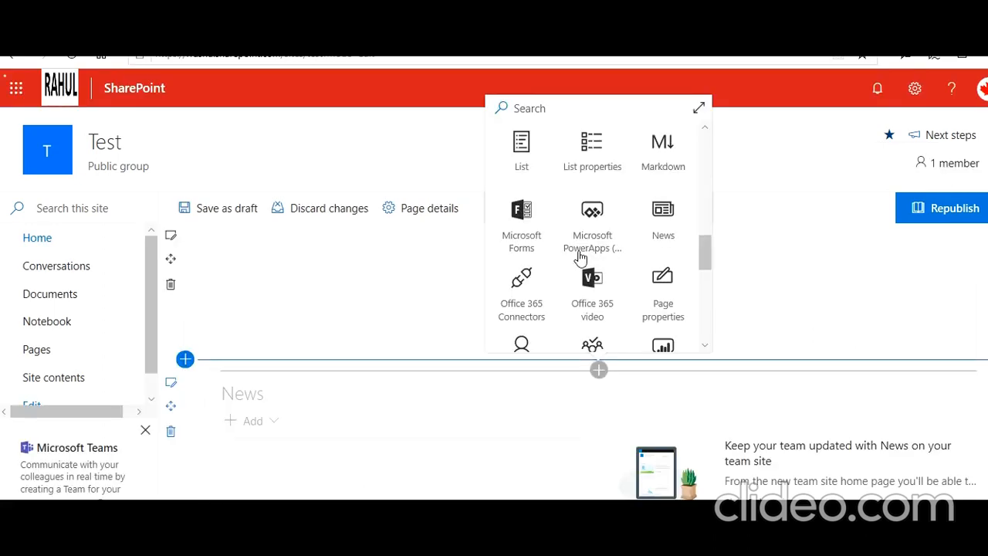
pyautogui.scroll(-1, 580, 257)
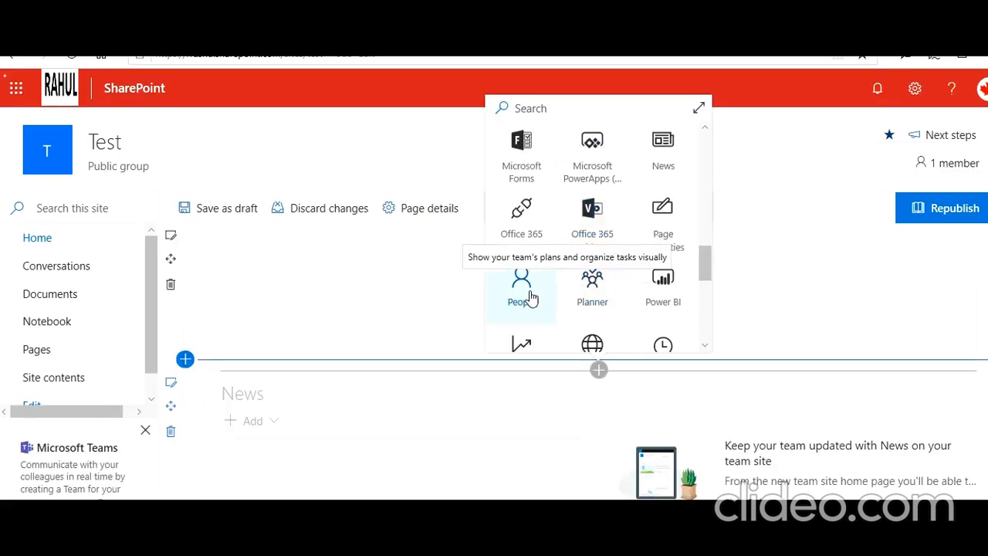
pyautogui.scroll(-2, 583, 295)
pyautogui.scroll(-4, 583, 295)
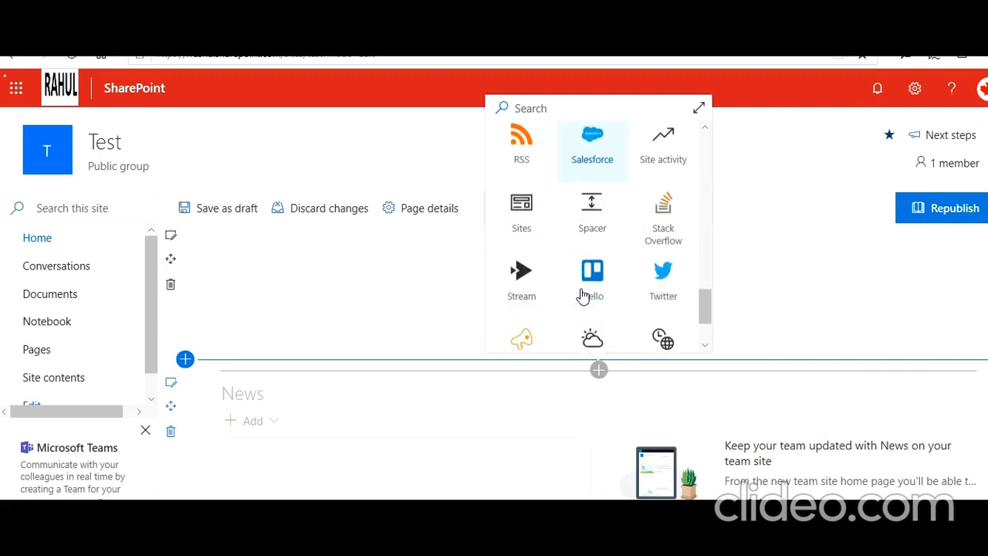
pyautogui.scroll(2, 579, 299)
pyautogui.scroll(5, 579, 299)
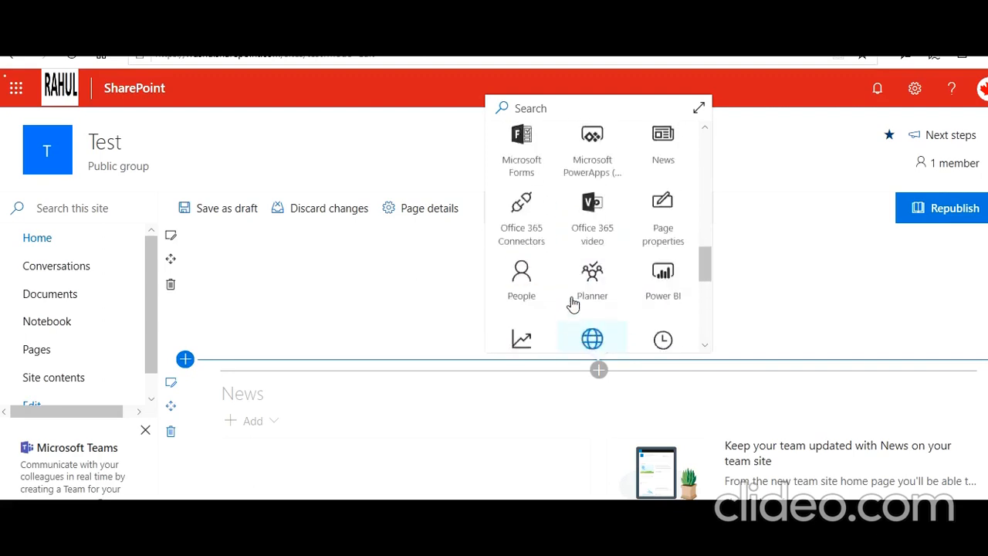
pyautogui.scroll(6, 566, 304)
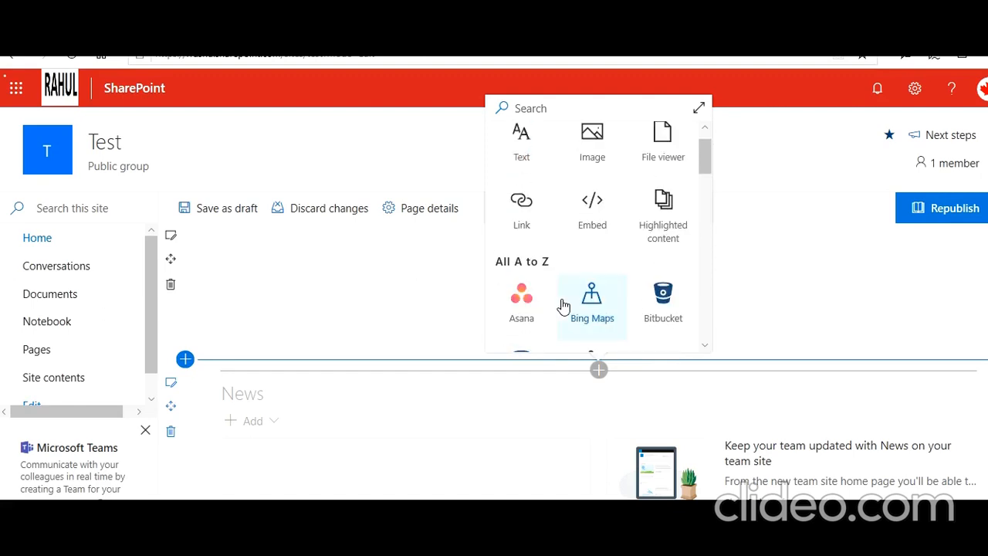
pyautogui.scroll(1, 564, 306)
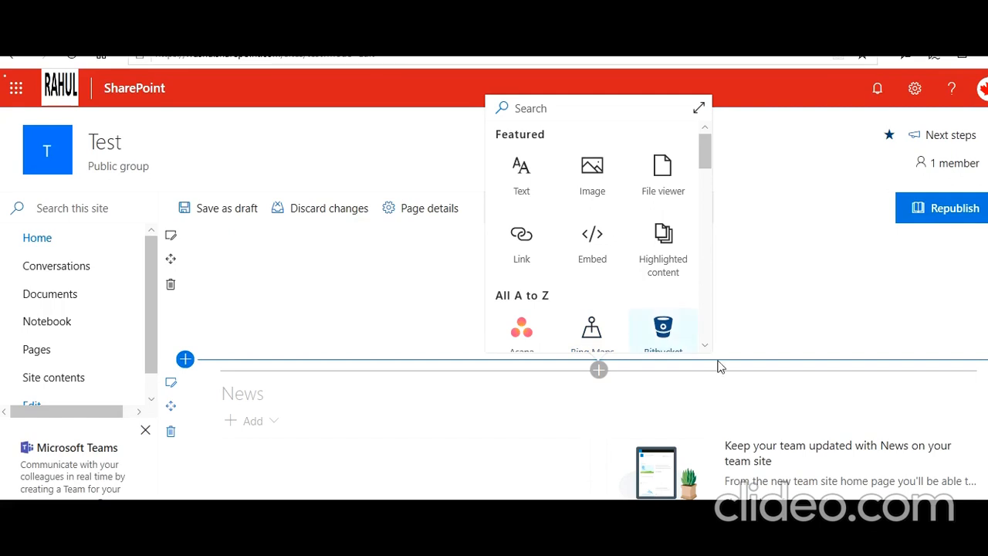
pyautogui.click(800, 512)
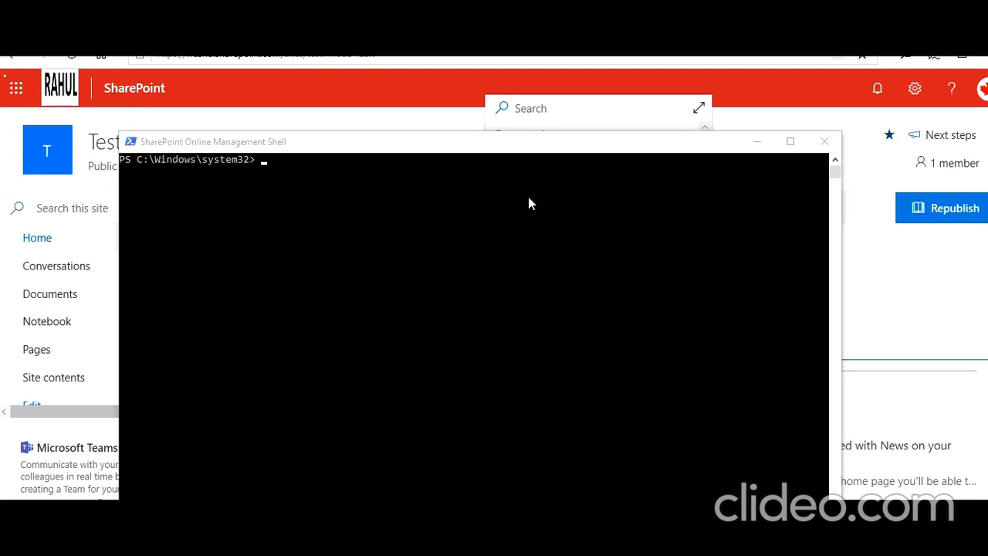
# - Run connect-sposervice against the tenant admin URL and sign in with the admin e-mail and password
pyautogui.click(302, 158)
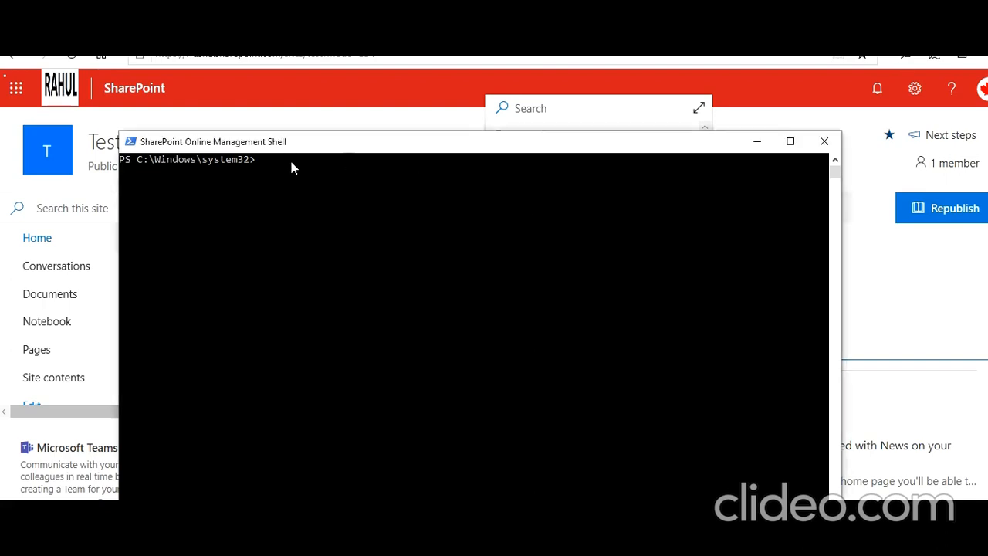
pyautogui.write('connect-sposervice https://rrashu')
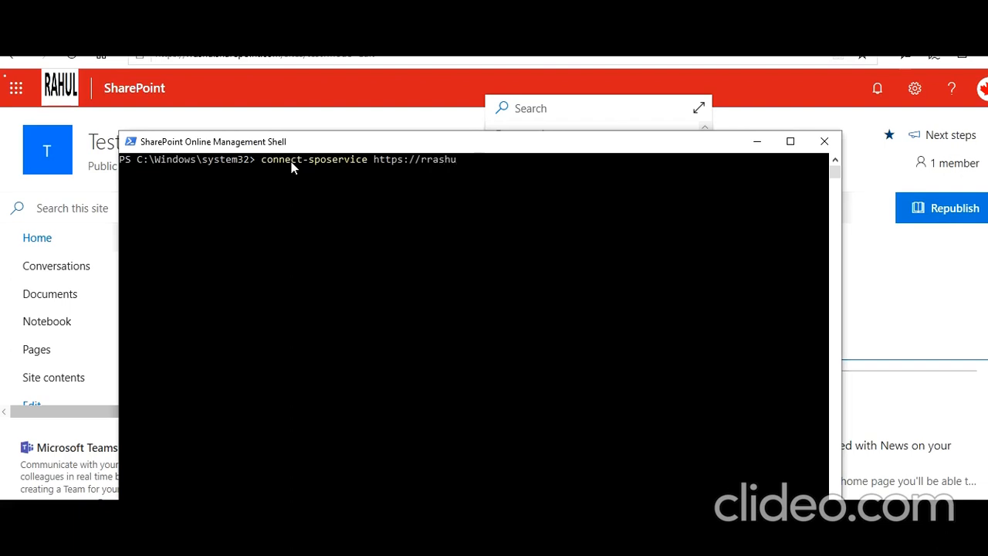
pyautogui.write('-admin.sharepoint.com')
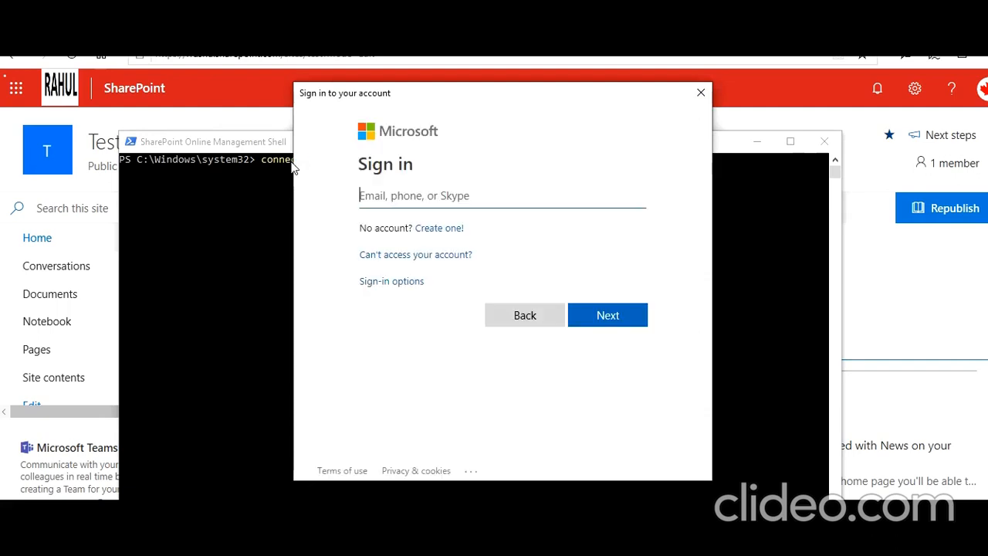
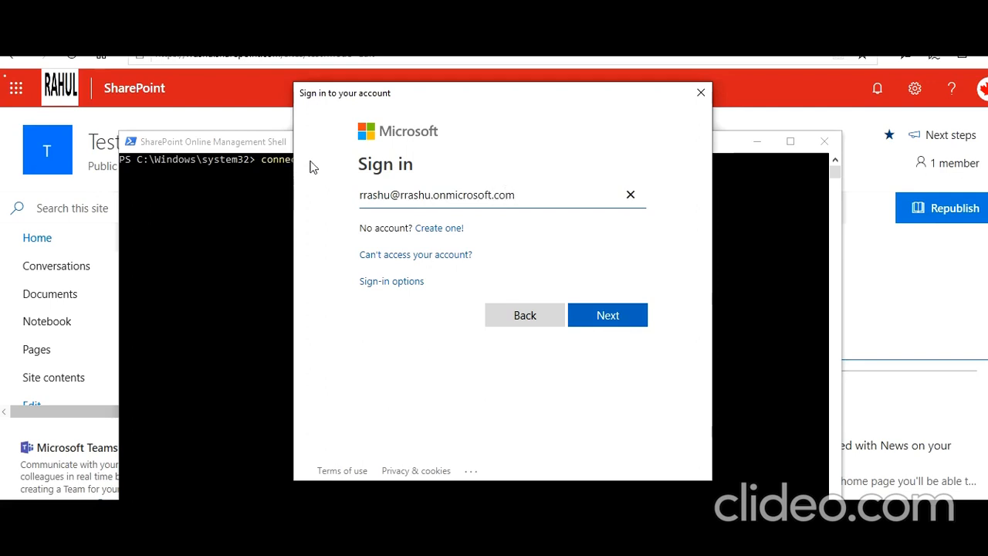
pyautogui.click(626, 315)
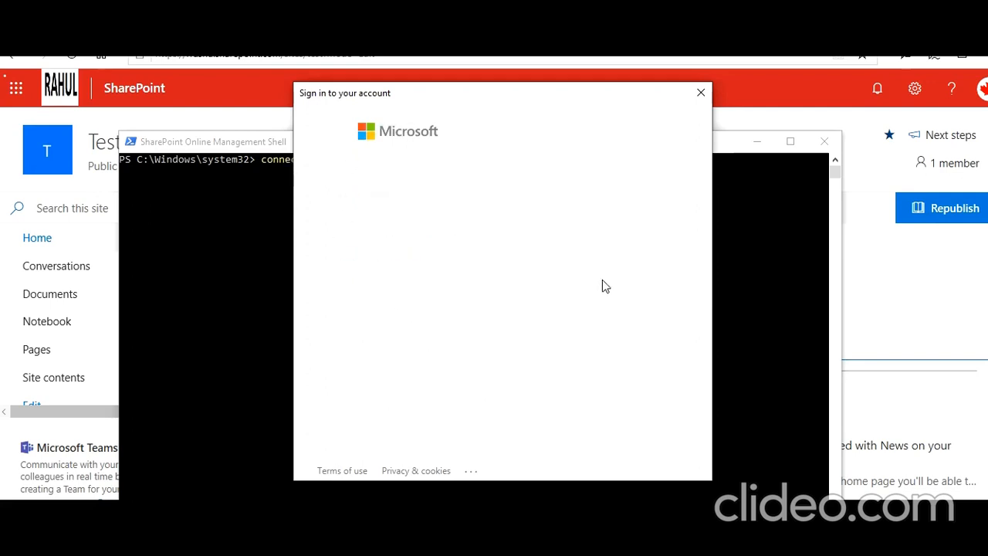
pyautogui.write('****')
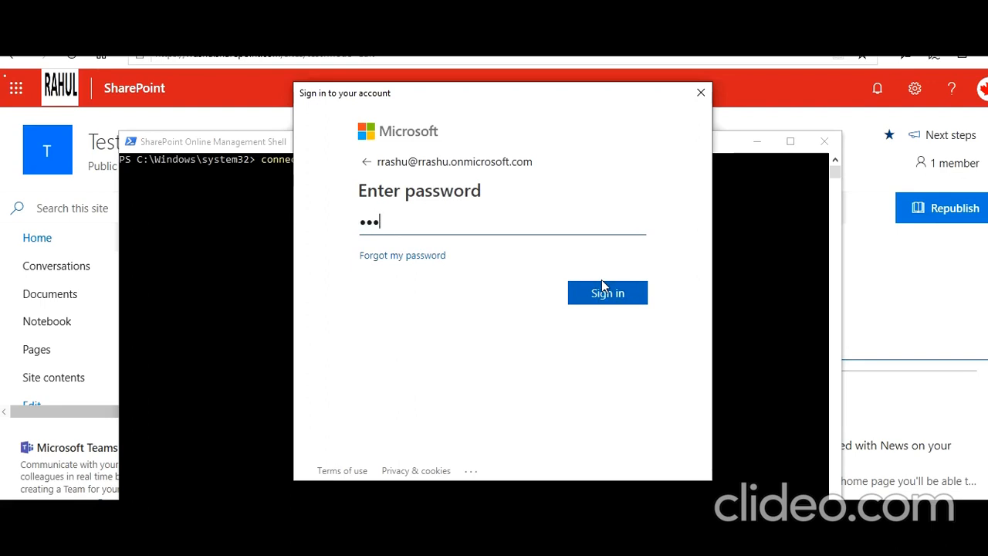
pyautogui.write('******')
pyautogui.click(602, 291)
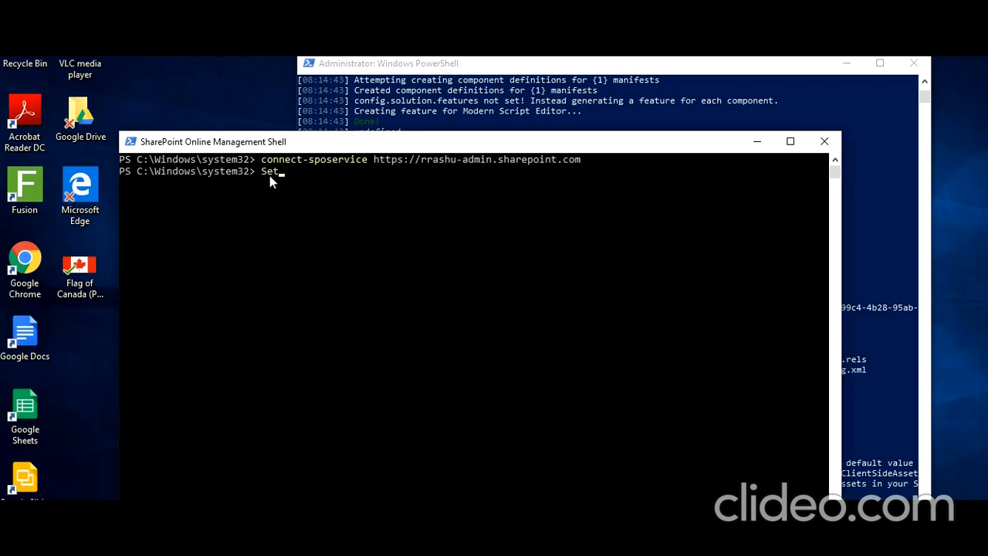
# - Run Set-SPOSite on the test site's address with -DenyAddAndCustomizePages 0
pyautogui.write('Sposite -Identity')
pyautogui.press('BackSpace')
pyautogui.press('BackSpace')
pyautogui.press('BackSpace')
pyautogui.press('BackSpace')
pyautogui.press('BackSpace')
pyautogui.press('BackSpace')
pyautogui.press('BackSpace')
pyautogui.press('BackSpace')
pyautogui.press('Tab')
pyautogui.press('BackSpace')
pyautogui.press('BackSpace')
pyautogui.press('BackSpace')
pyautogui.press('BackSpace')
pyautogui.press('BackSpace')
pyautogui.press('BackSpace')
pyautogui.press('BackSpace')
pyautogui.press('BackSpace')
pyautogui.press('BackSpace')
pyautogui.press('BackSpace')
pyautogui.press('BackSpace')
pyautogui.press('BackSpace')
pyautogui.press('BackSpace')
pyautogui.press('BackSpace')
pyautogui.press('BackSpace')
pyautogui.press('BackSpace')
pyautogui.press('BackSpace')
pyautogui.press('BackSpace')
pyautogui.press('BackSpace')
pyautogui.press('BackSpace')
pyautogui.press('BackSpace')
pyautogui.press('BackSpace')
pyautogui.press('BackSpace')
pyautogui.press('BackSpace')
pyautogui.write('r')
pyautogui.press('BackSpace')
pyautogui.press('BackSpace')
pyautogui.press('BackSpace')
pyautogui.click(911, 542)
pyautogui.click(349, 183)
pyautogui.write('-Identity https://rrashu.s')
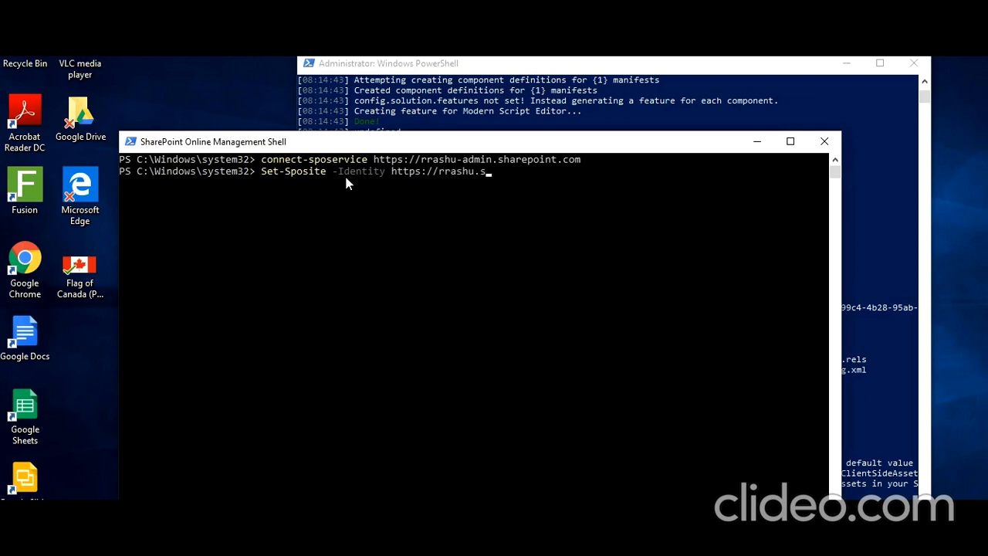
pyautogui.write('harepoit.com/sites')
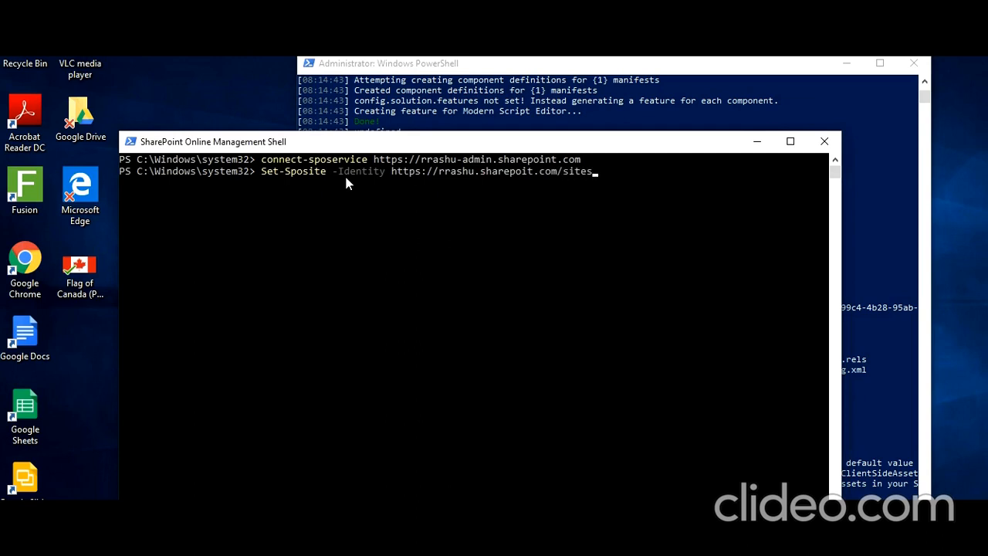
pyautogui.write('/test --DenyAddAndCustomizePages')
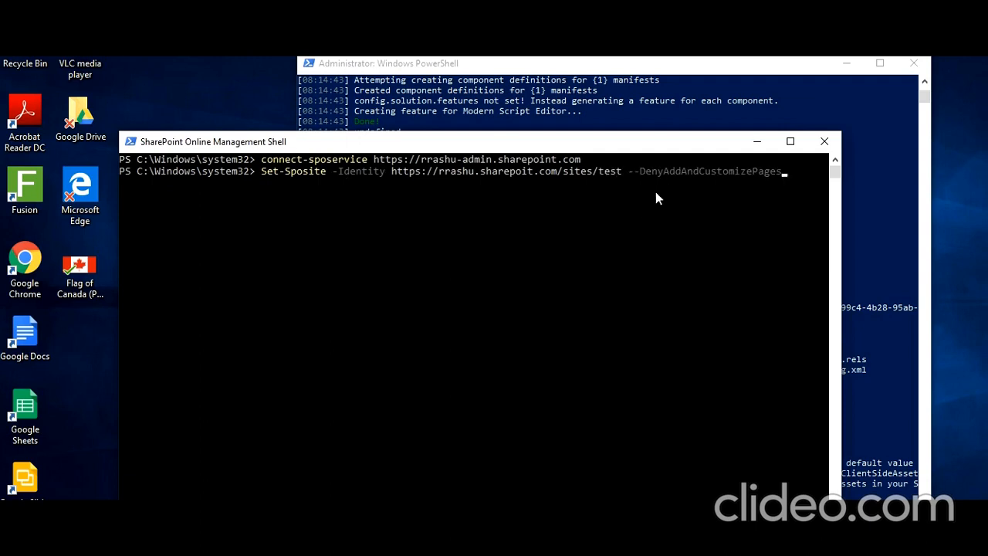
pyautogui.press('Left')
pyautogui.press('Left')
pyautogui.press('Left')
pyautogui.press('Left')
pyautogui.press('Left')
pyautogui.press('Left')
pyautogui.press('Left')
pyautogui.press('Left')
pyautogui.press('Left')
pyautogui.press('Left')
pyautogui.press('Left')
pyautogui.press('Left')
pyautogui.press('Left')
pyautogui.press('Left')
pyautogui.press('Left')
pyautogui.press('Left')
pyautogui.press('Left')
pyautogui.press('Left')
pyautogui.press('Delete')
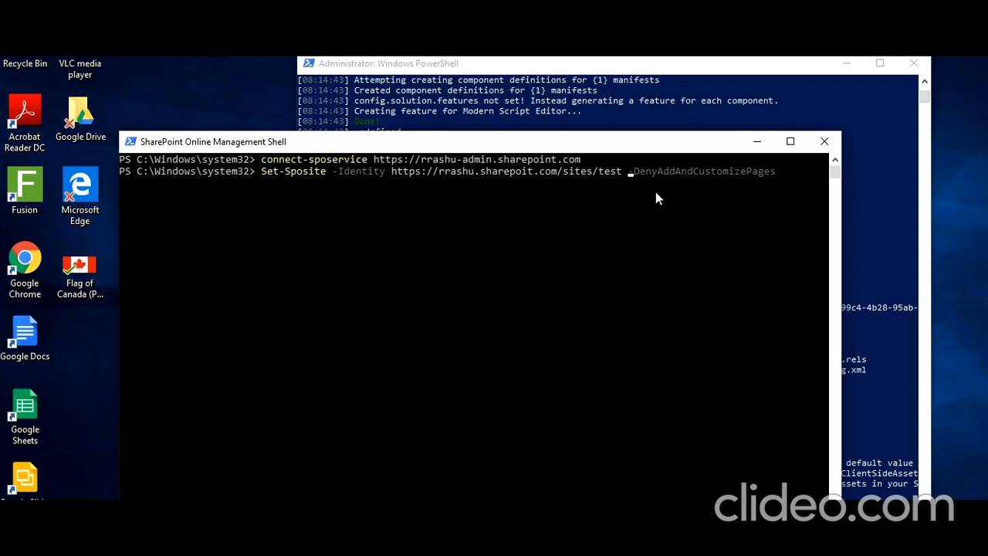
pyautogui.press('Right')
pyautogui.press('Right')
pyautogui.press('Right')
pyautogui.press('Right')
pyautogui.press('Right')
pyautogui.press('Right')
pyautogui.press('Right')
pyautogui.press('Right')
pyautogui.press('Right')
pyautogui.press('Right')
pyautogui.press('Right')
pyautogui.press('Right')
pyautogui.press('Right')
pyautogui.press('Right')
pyautogui.press('Right')
pyautogui.press('Right')
pyautogui.press('Right')
pyautogui.press('Right')
pyautogui.press('Right')
pyautogui.press('Right')
pyautogui.write('0')
pyautogui.press('Return')
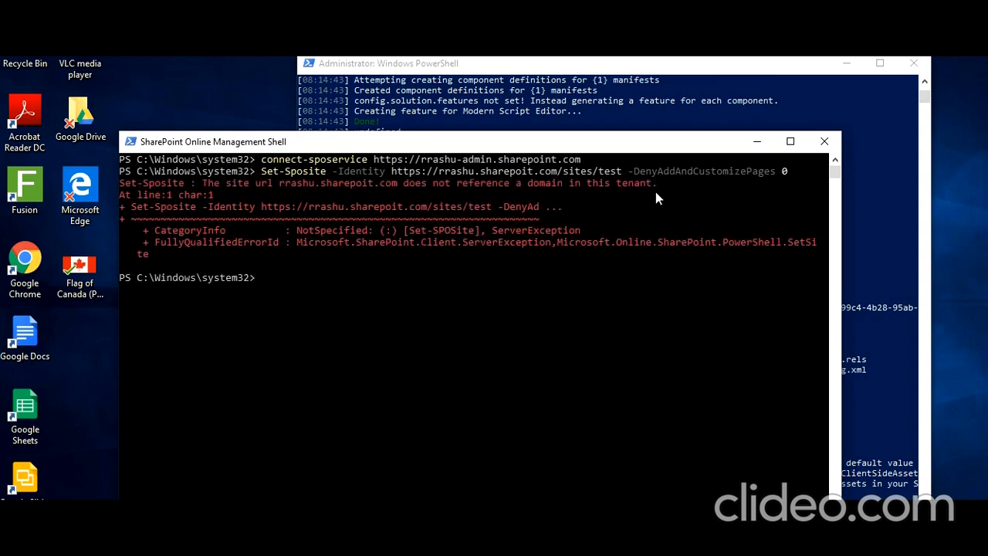
# - Rerun the Set-SPOSite command with 'sharepoit' corrected to 'sharepoint' in the site address
pyautogui.press('Up')
pyautogui.press('Left')
pyautogui.press('Left')
pyautogui.press('Left')
pyautogui.press('Left')
pyautogui.press('Left')
pyautogui.press('Left')
pyautogui.press('Left')
pyautogui.press('Left')
pyautogui.press('Left')
pyautogui.press('Left')
pyautogui.press('Left')
pyautogui.press('Left')
pyautogui.press('Left')
pyautogui.press('Left')
pyautogui.press('Left')
pyautogui.press('Left')
pyautogui.press('Left')
pyautogui.press('Left')
pyautogui.press('Left')
pyautogui.press('Left')
pyautogui.press('Left')
pyautogui.press('Left')
pyautogui.press('Left')
pyautogui.press('Left')
pyautogui.press('Left')
pyautogui.press('Left')
pyautogui.press('Left')
pyautogui.press('Left')
pyautogui.press('Left')
pyautogui.press('Left')
pyautogui.press('Left')
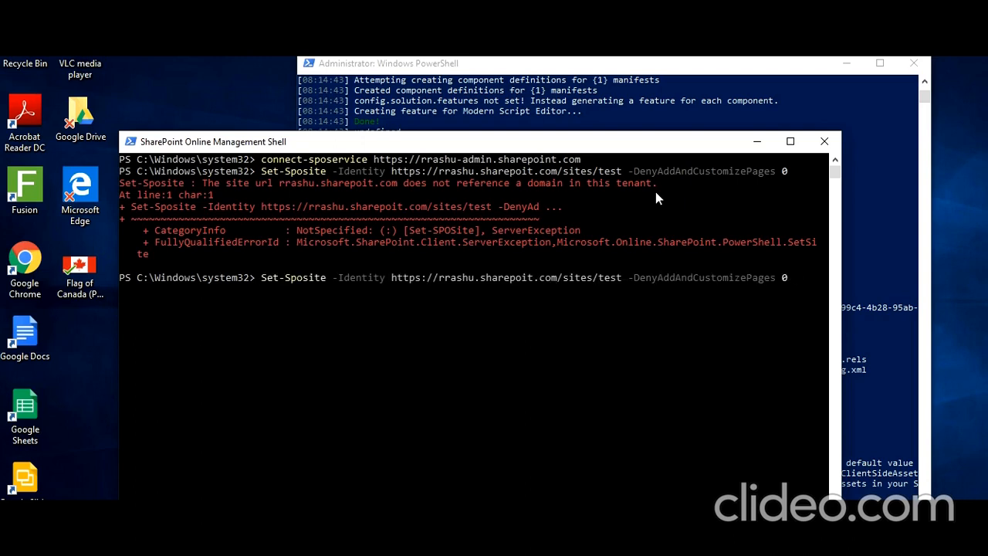
pyautogui.write('n')
pyautogui.press('Return')
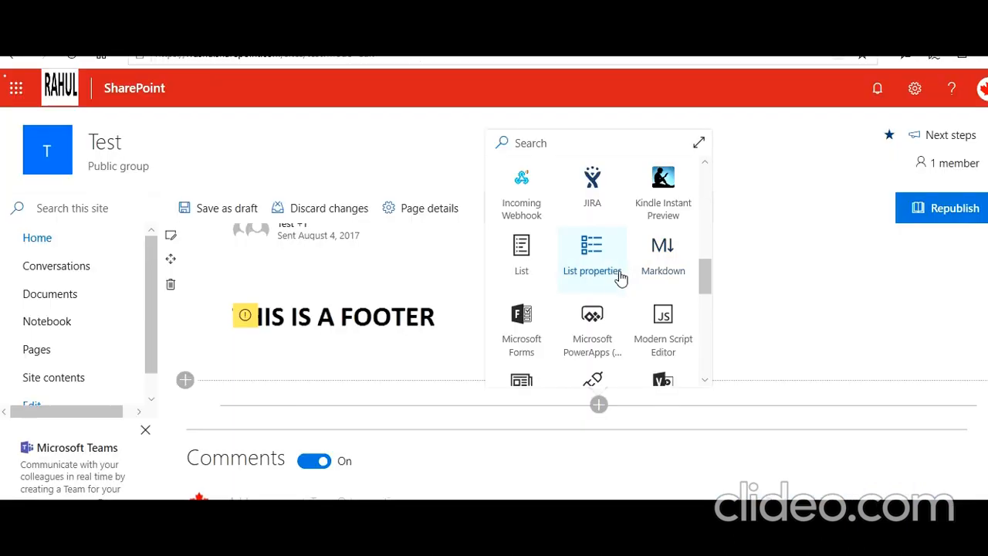
# - Insert Modern Script Editor from the toolbox and open its empty Embed dialog via Edit snippet
pyautogui.click(663, 337)
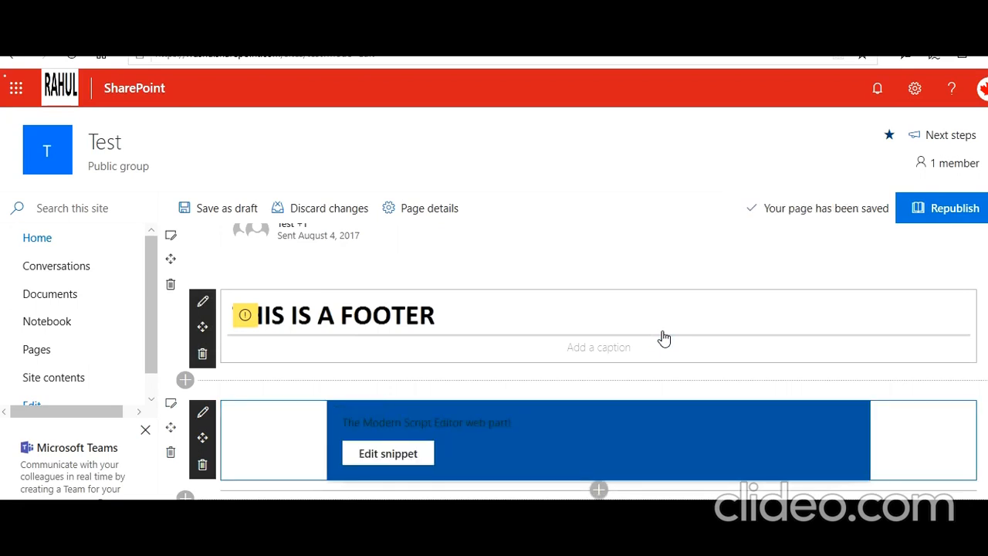
pyautogui.scroll(-2, 540, 355)
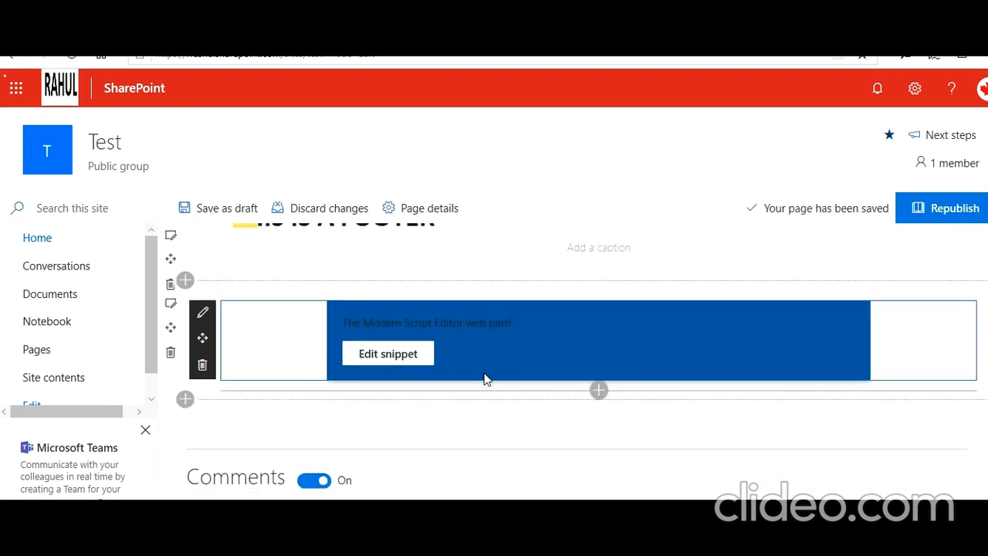
pyautogui.click(387, 355)
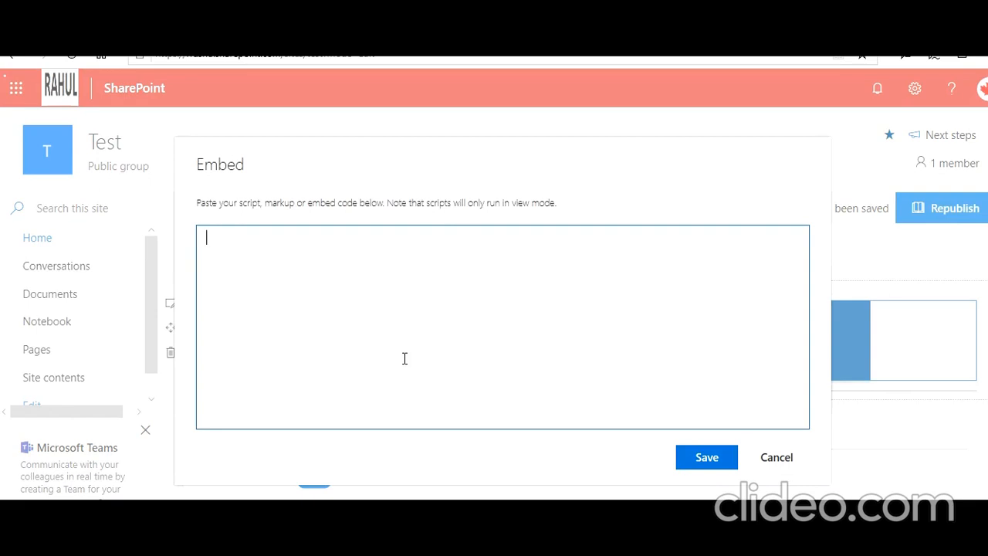